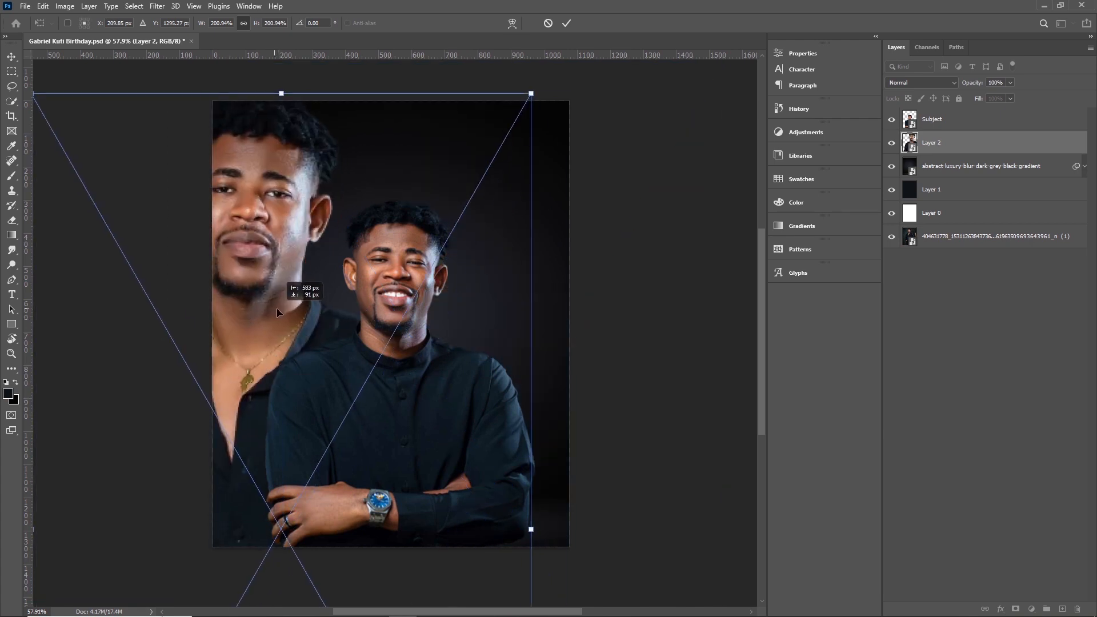
Step: Commit the enlarged portrait's placement along the canvas's left side, reduce Layer 2 to a faint background opacity, and save
key(Return)
drag(997, 101, 975, 110)
scroll(371, 280, up, 2)
key(ctrl+s)
Step: Open the Camera Raw Filter for the Subject layer and adjust its Basic exposure and tone settings
click(948, 120)
click(156, 6)
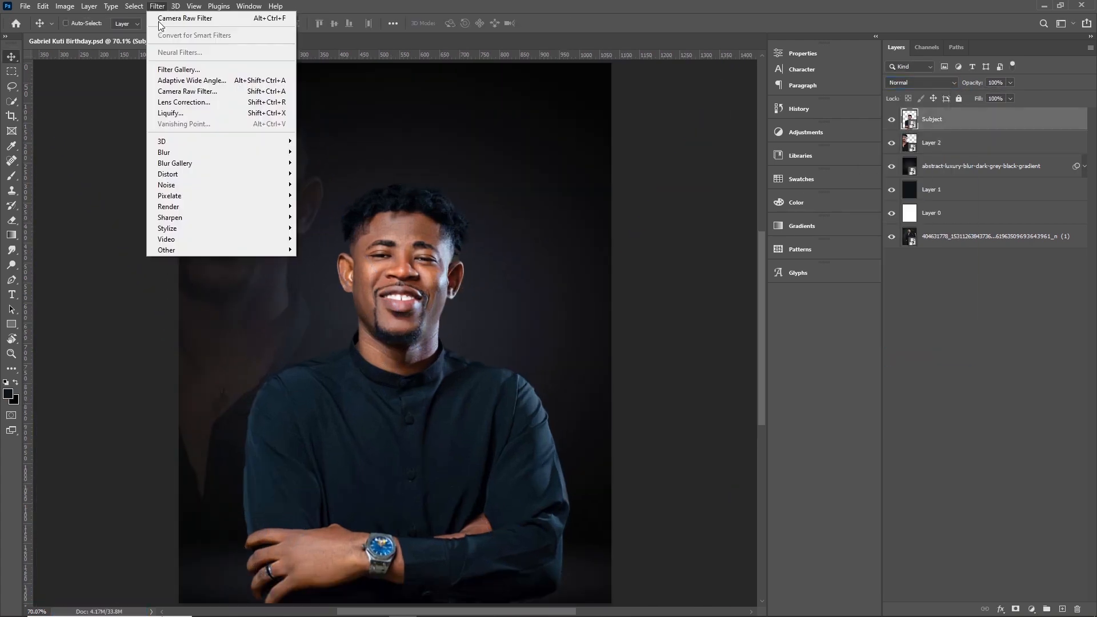
click(186, 92)
scroll(391, 389, up, 2)
click(864, 177)
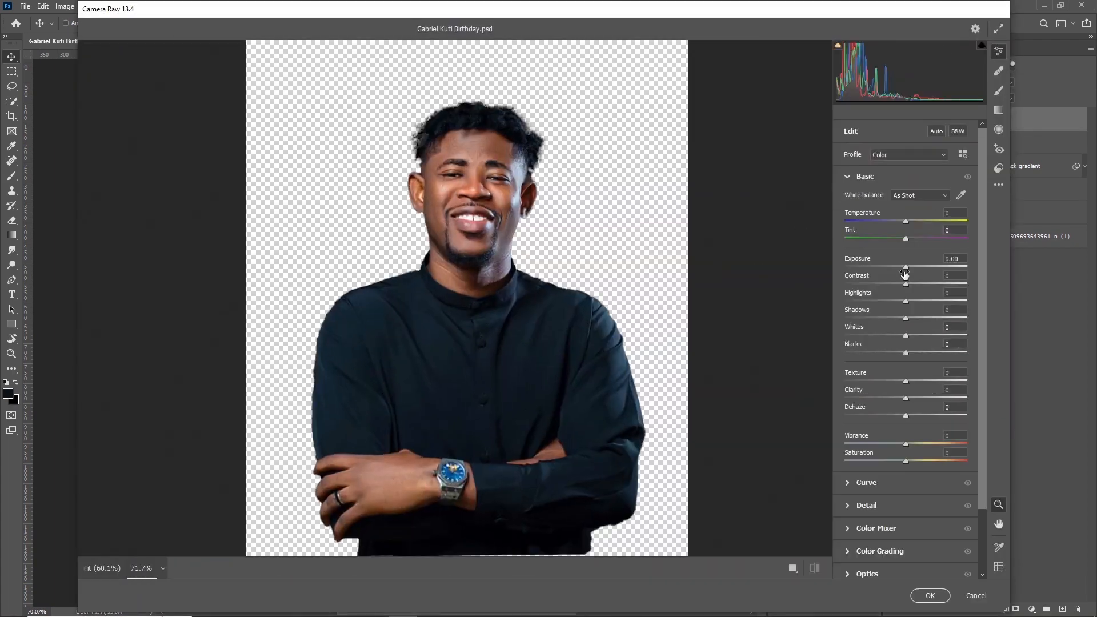
drag(905, 268, 907, 320)
mouse_move(905, 336)
mouse_down()
mouse_move(865, 352)
mouse_move(908, 350)
mouse_up()
Step: Set the subject's Camera Raw sharpening to 21 and grain to 16
click(844, 506)
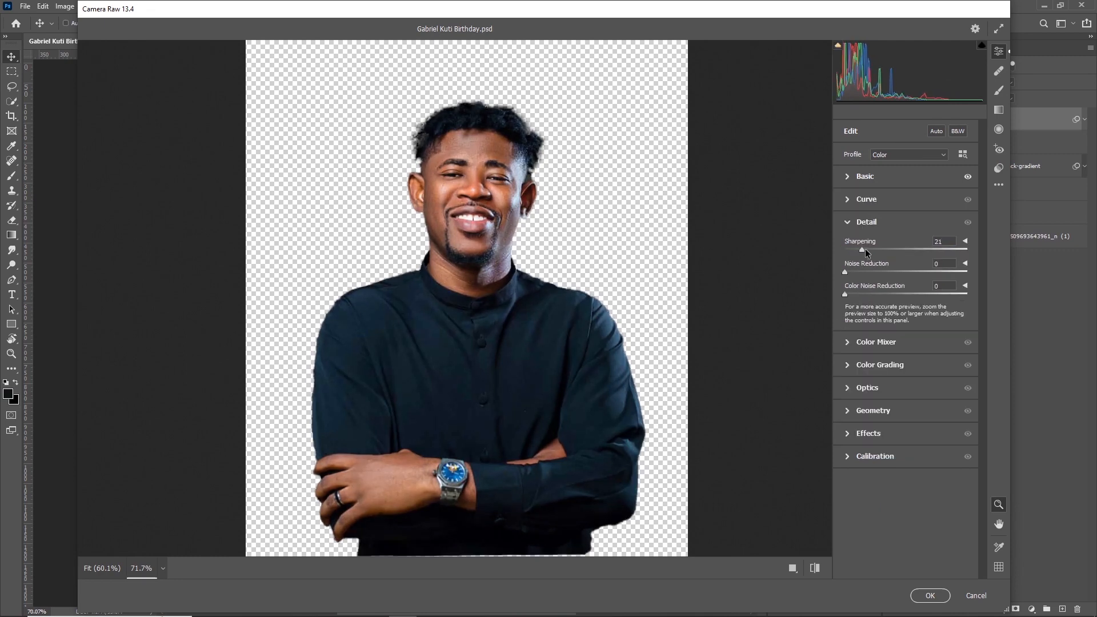
click(848, 223)
click(848, 338)
drag(846, 363, 865, 364)
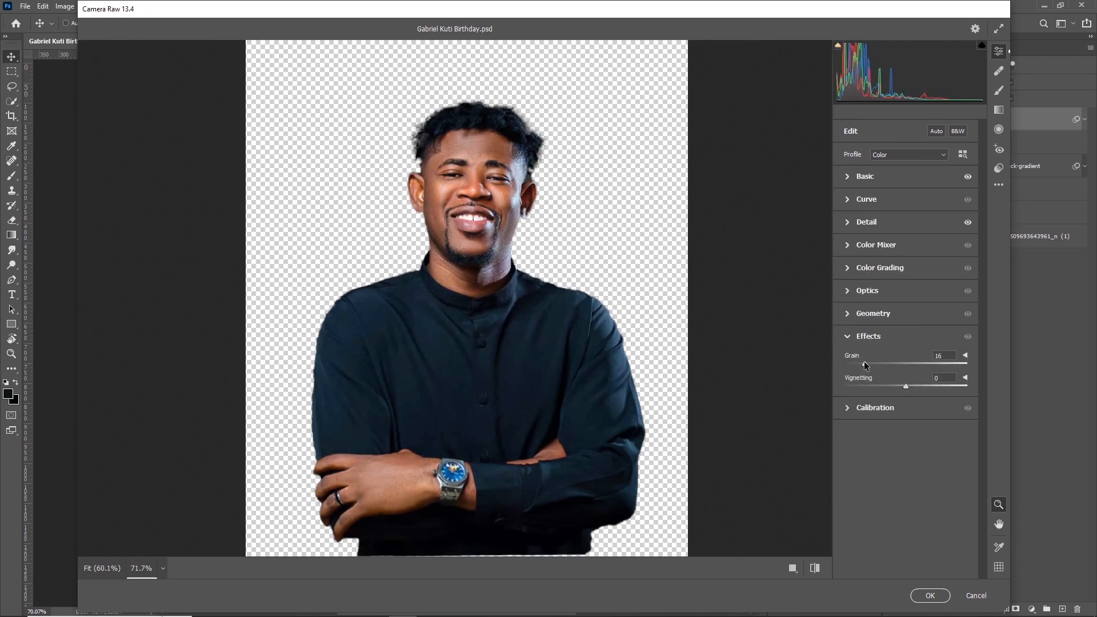
Step: Raise the Oranges saturation to +17 in the Color Mixer and apply the Camera Raw Filter
click(846, 338)
click(847, 245)
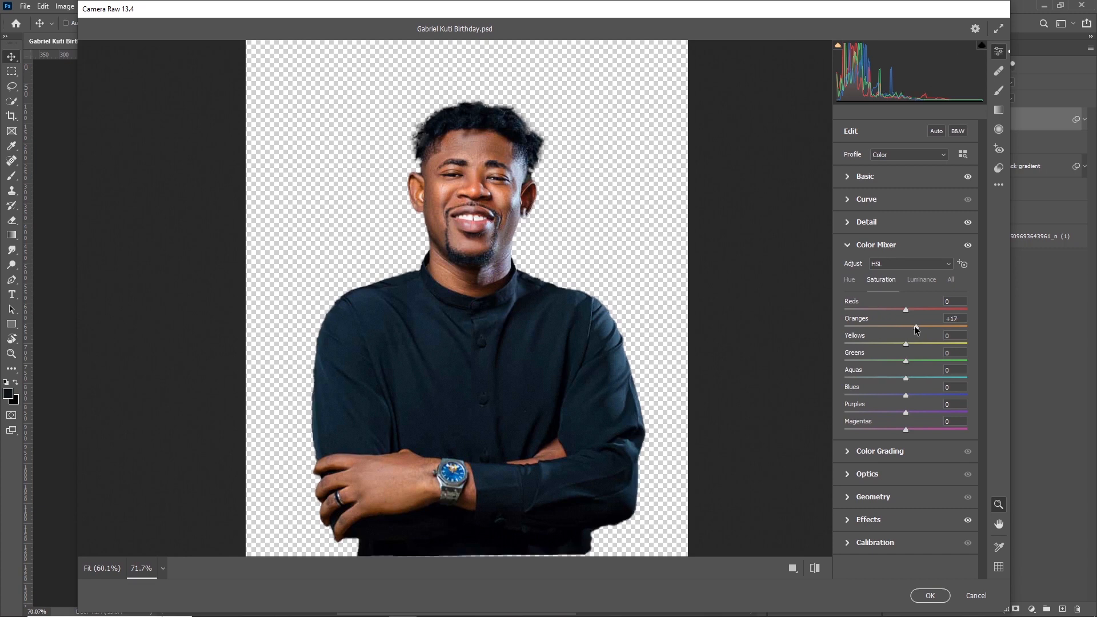
click(930, 596)
Step: Add a darkening Curves adjustment named Shadows clipped to the Subject layer, and invert its mask
click(1032, 609)
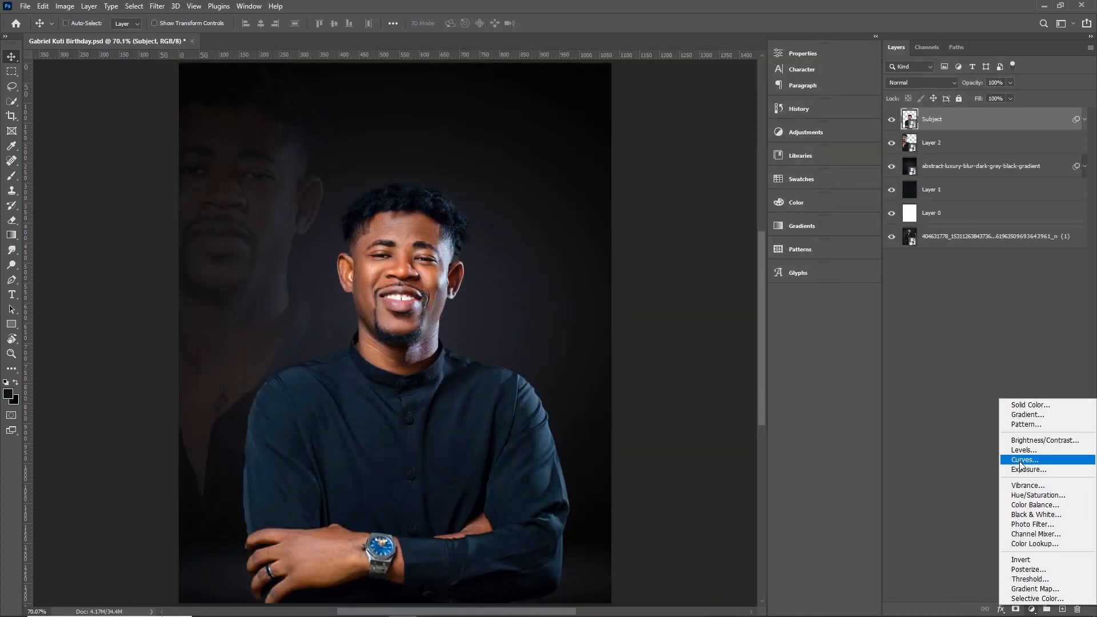
click(1023, 459)
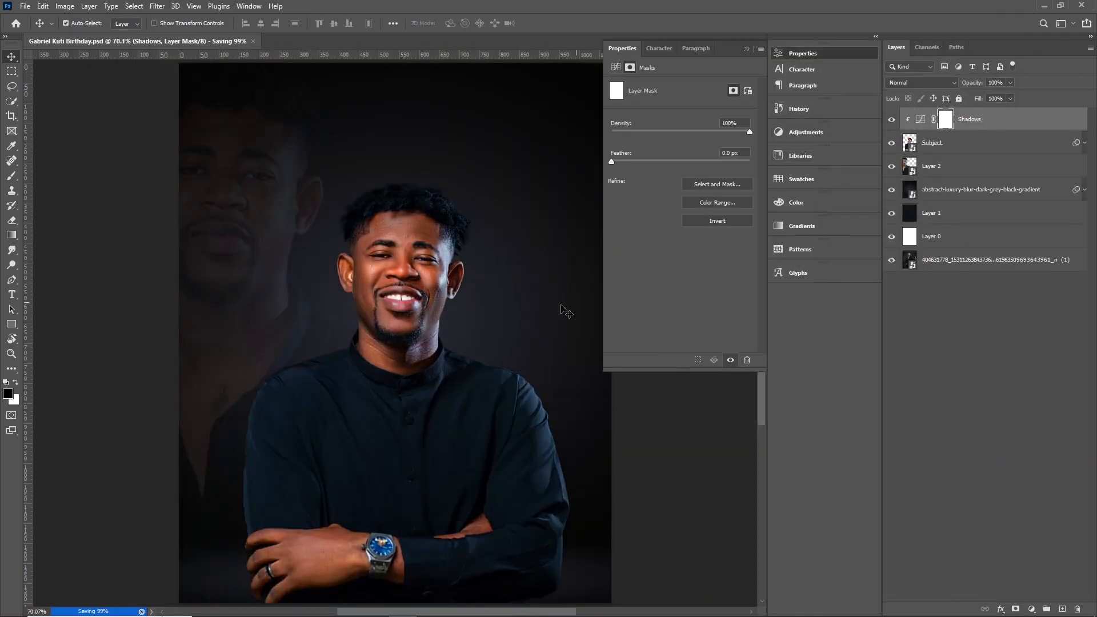
key(ctrl+i)
Step: Paint white on the Shadows mask with a soft brush to deepen the shirt folds, hand and neck shadows
key(b)
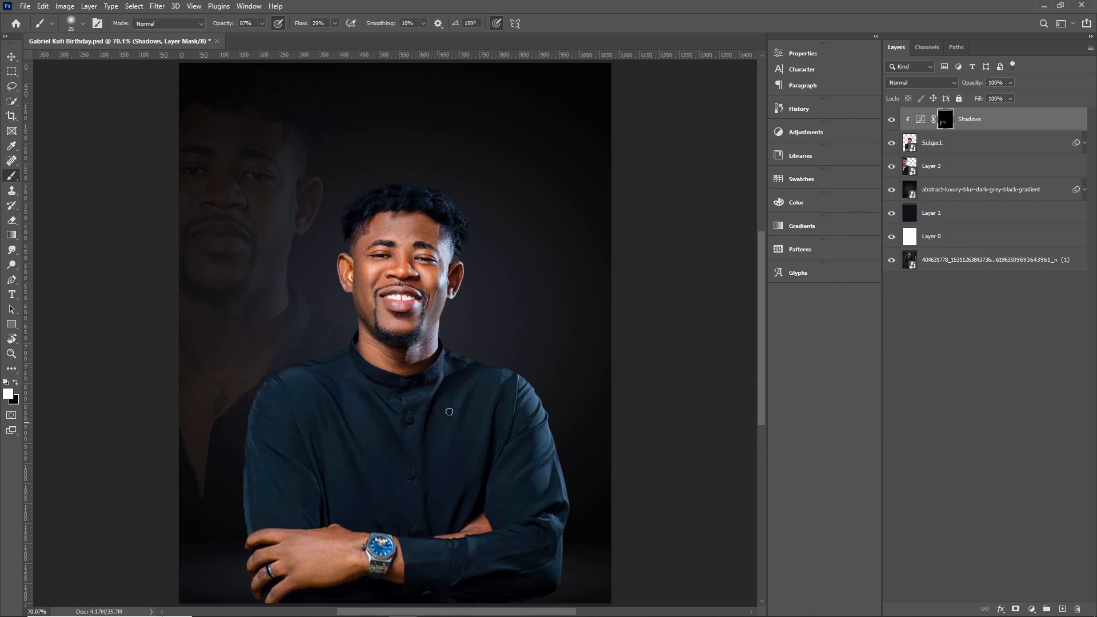
drag(349, 582, 261, 577)
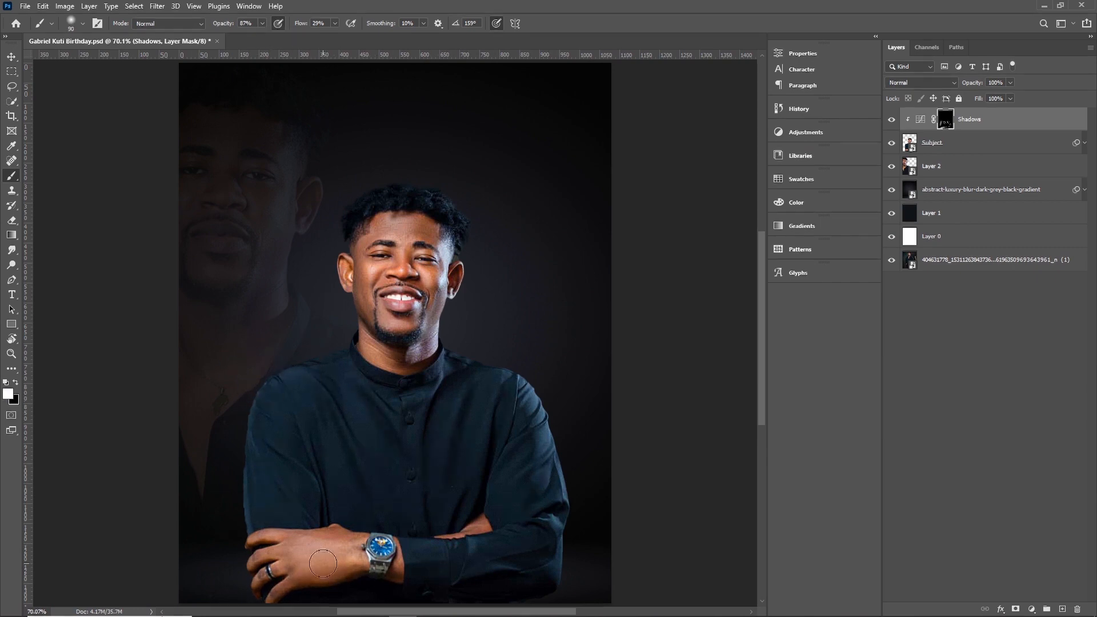
key(bracketleft)
key(bracketleft)
key(bracketleft)
scroll(346, 428, up, 5)
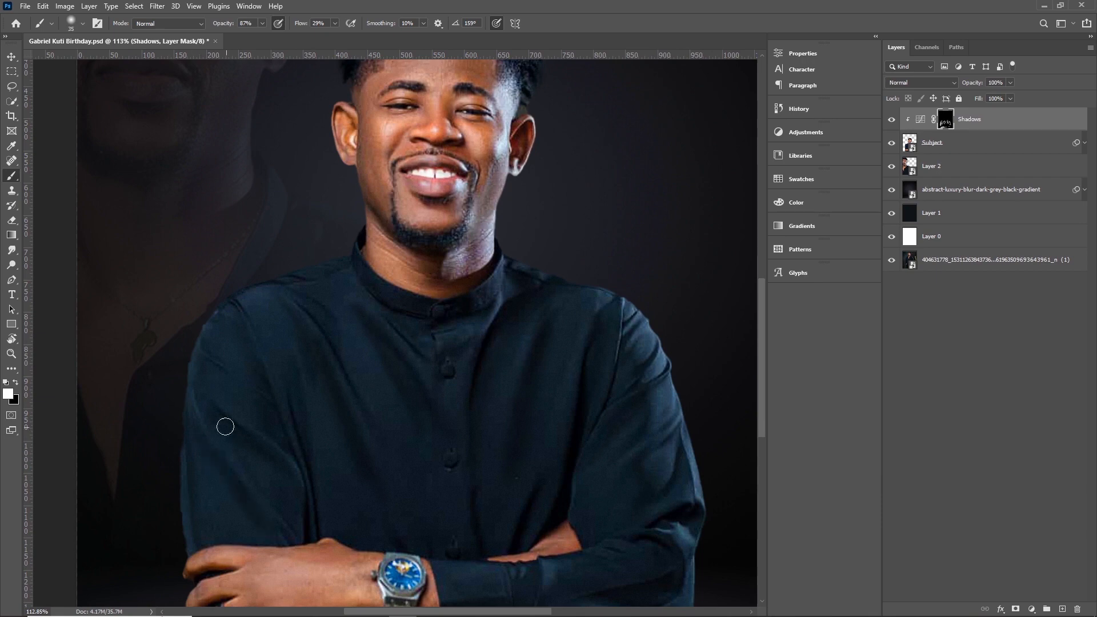
key(bracketleft)
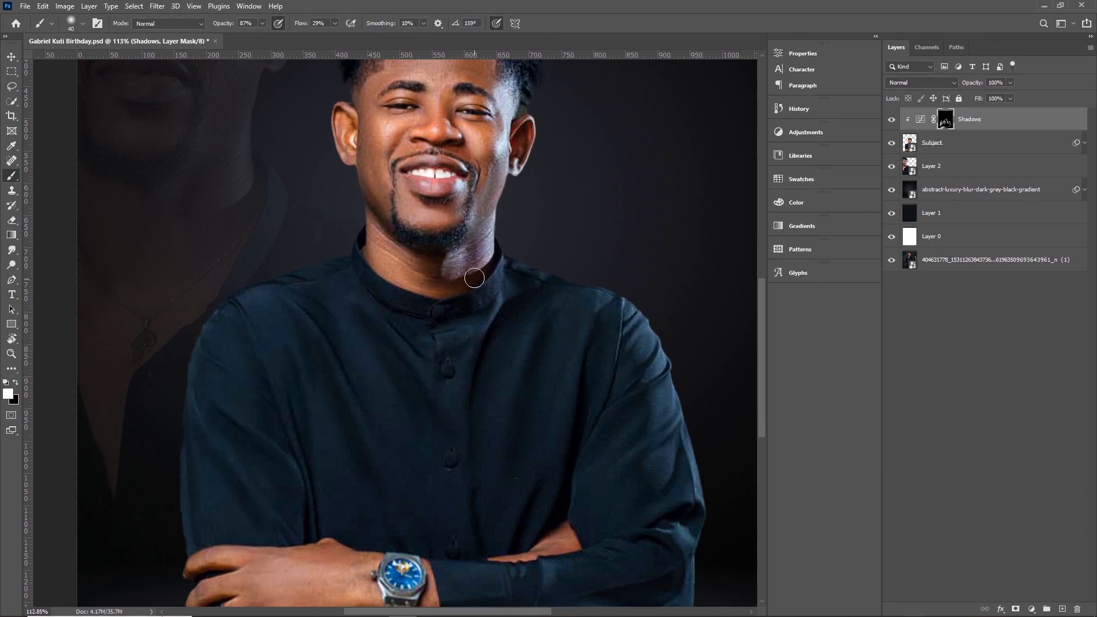
scroll(518, 242, up, 3)
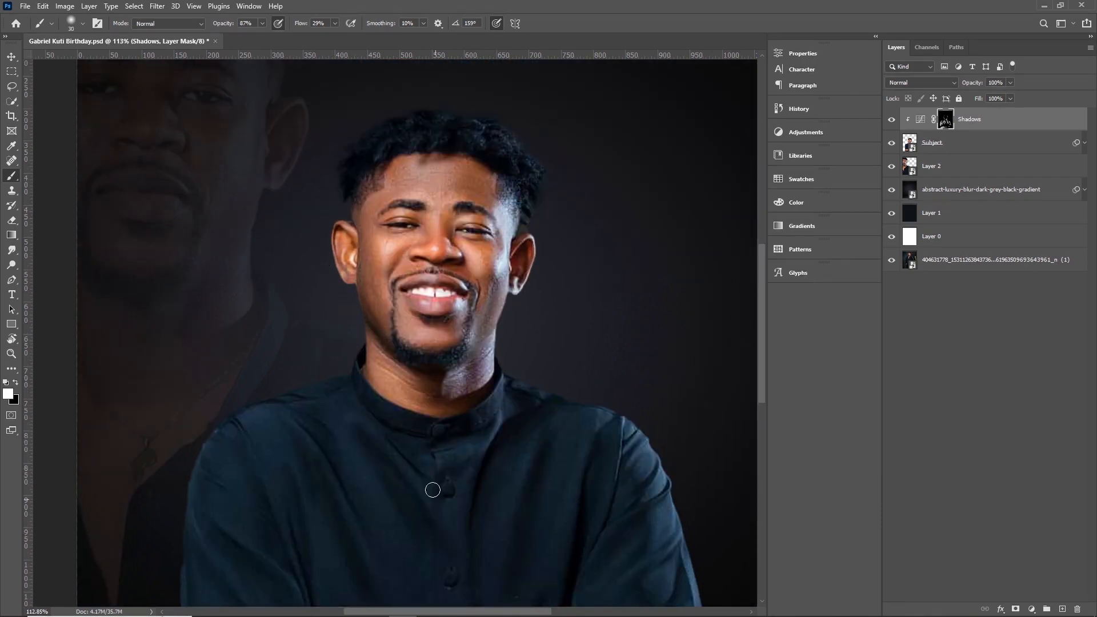
scroll(433, 489, down, 7)
key(bracketright)
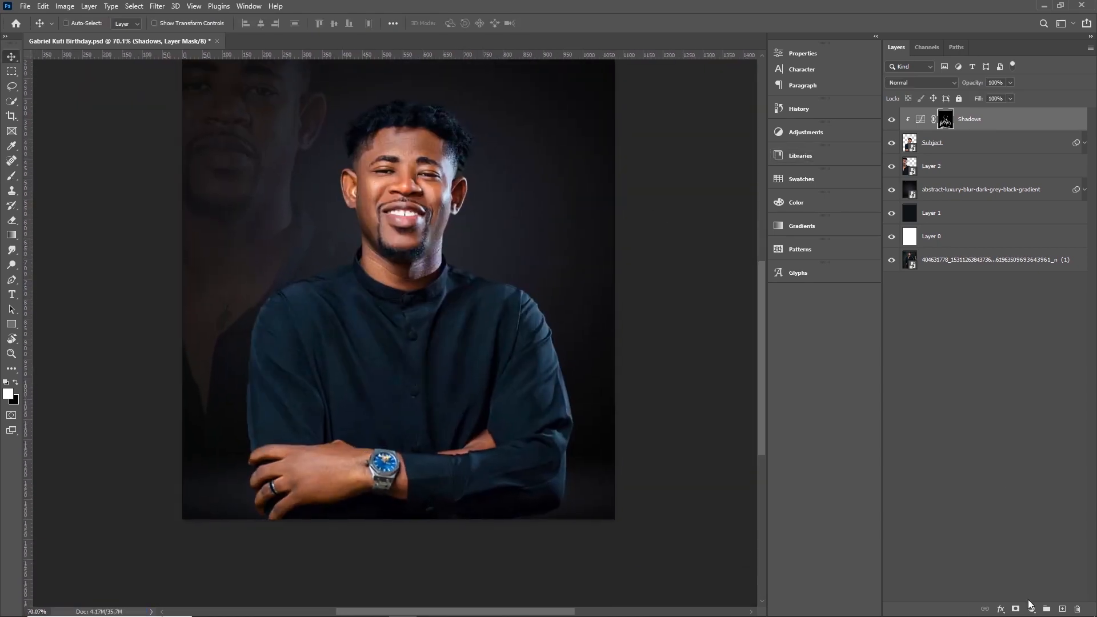
Step: Add a clipped Curves adjustment above Shadows, name it Lights, and invert its mask
click(1031, 609)
click(1023, 455)
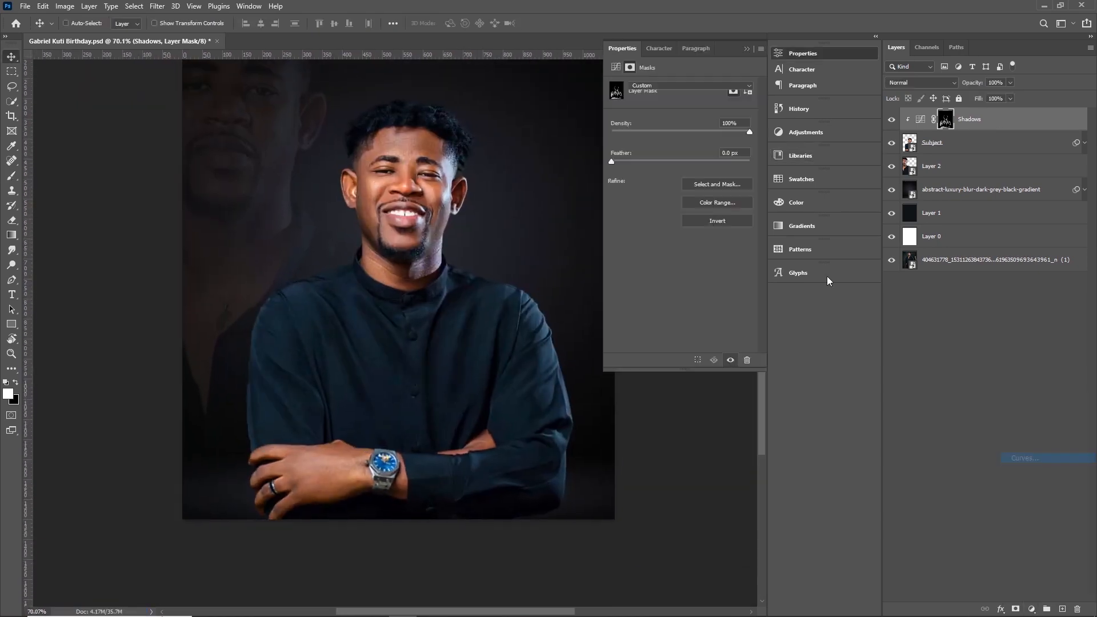
click(682, 360)
double_click(968, 120)
text(Lights)
key(Return)
key(ctrl+s)
click(947, 124)
key(ctrl+i)
click(746, 49)
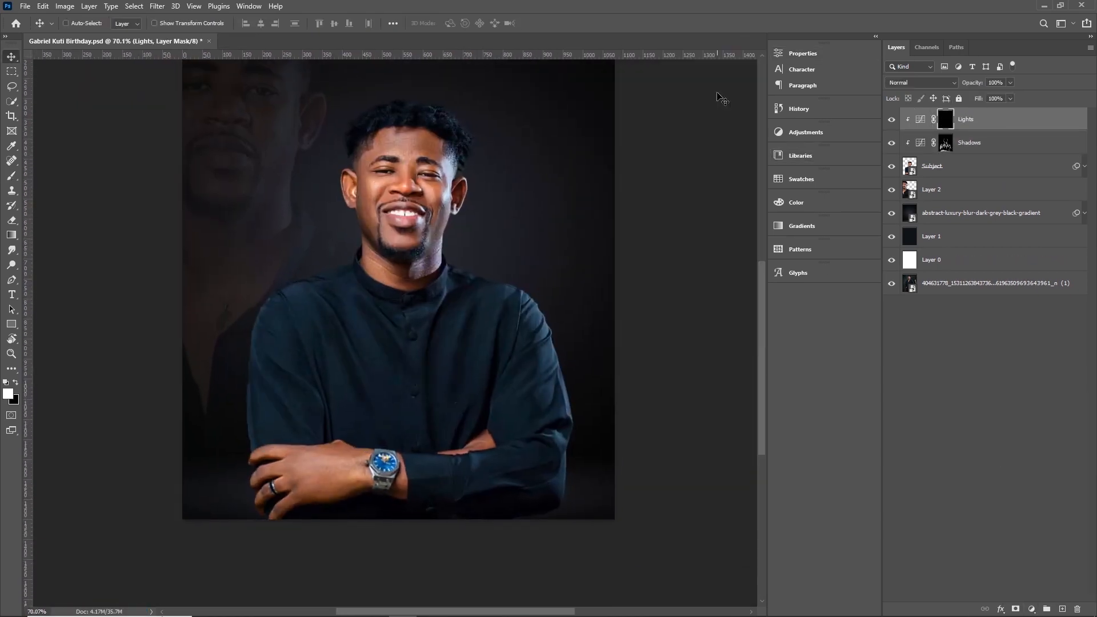
Step: Reopen the Lights curve, refine its brightening, and keep the layer mask black
double_click(921, 121)
drag(687, 176, 677, 162)
click(747, 50)
click(945, 121)
key(ctrl+i)
key(ctrl+i)
Step: Brush white onto the Lights mask to brighten the shirt folds, shoulder and sleeve
scroll(421, 404, up, 5)
drag(421, 403, 419, 419)
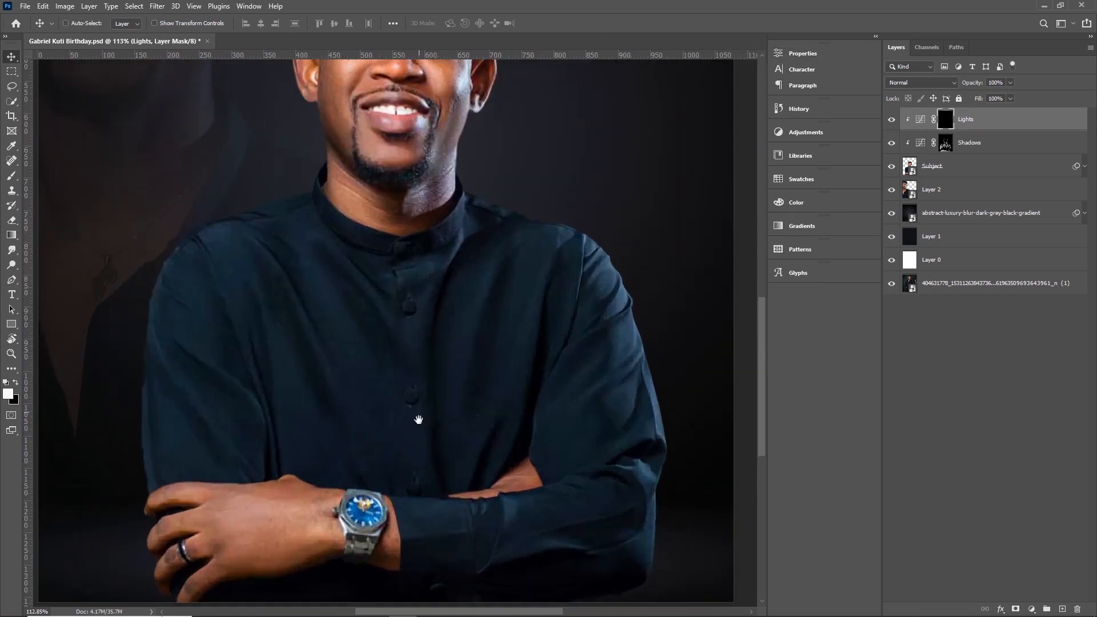
scroll(419, 416, down, 2)
key(b)
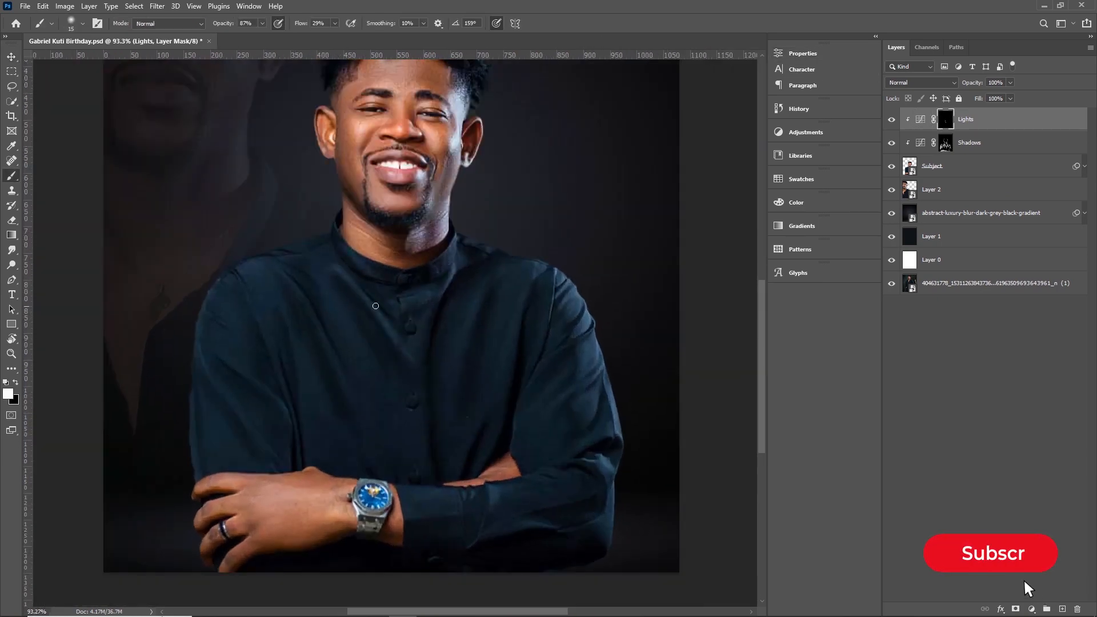
key(bracketright)
mouse_move(419, 345)
mouse_down()
mouse_move(423, 419)
mouse_move(479, 293)
mouse_up()
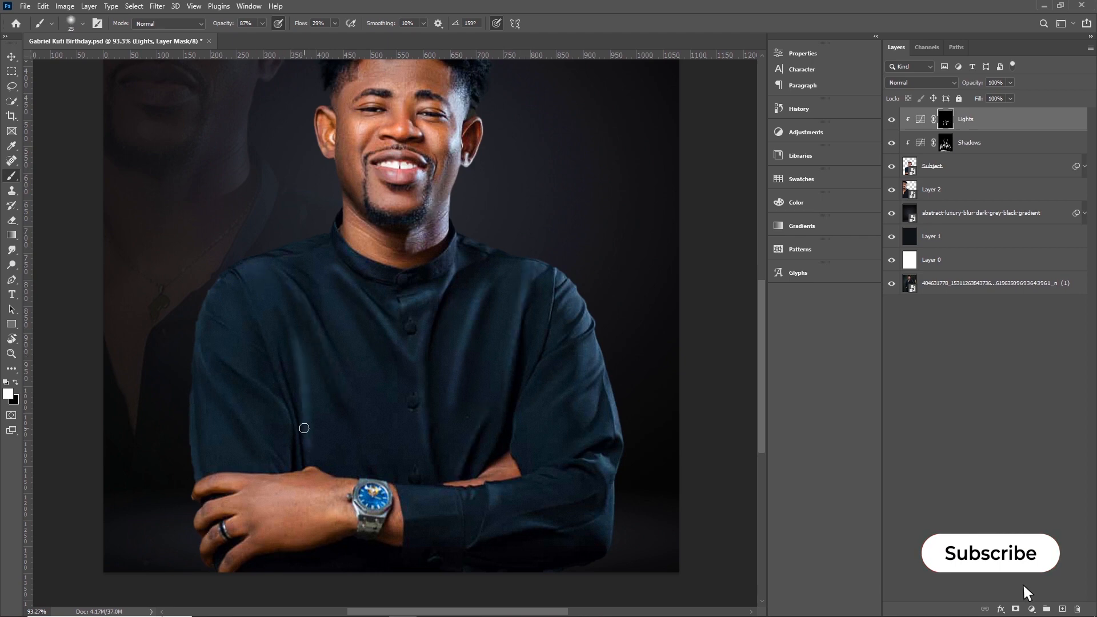
key(bracketright)
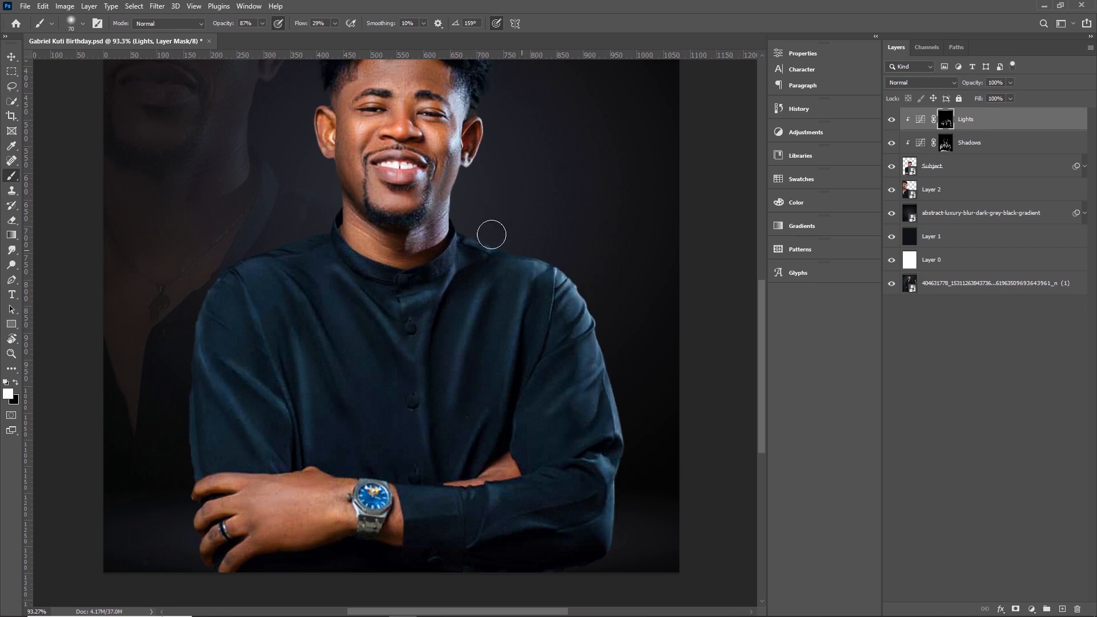
drag(491, 235, 603, 344)
Step: Brush highlights onto the subject's face, ear and hair in the Lights mask
scroll(348, 216, up, 3)
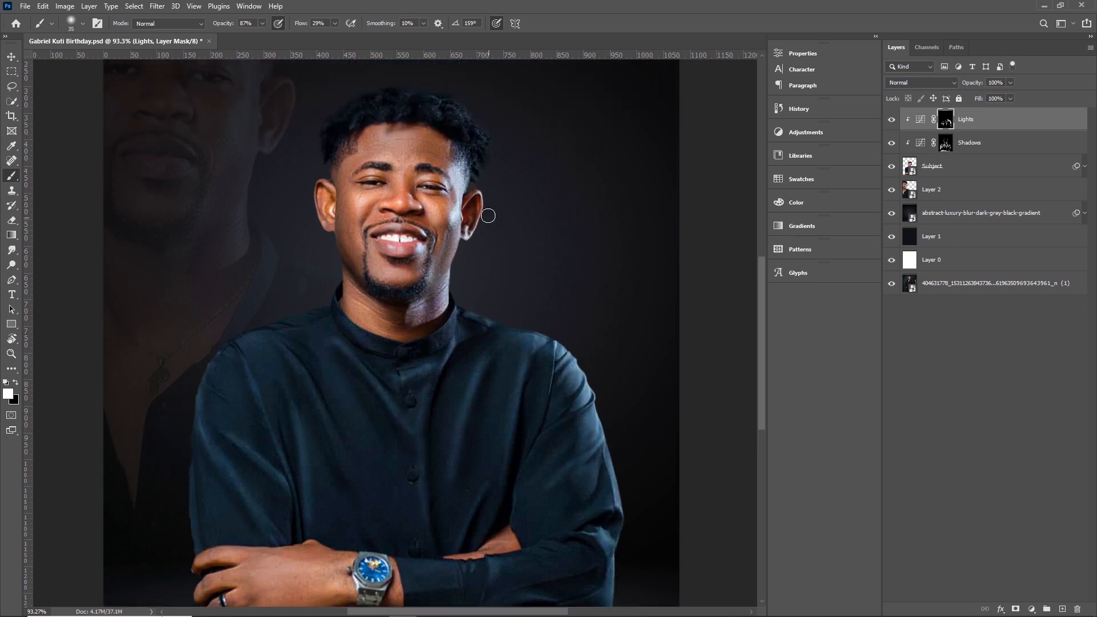
scroll(499, 239, up, 2)
scroll(502, 209, up, 1)
key(bracketright)
key(bracketright)
key(bracketright)
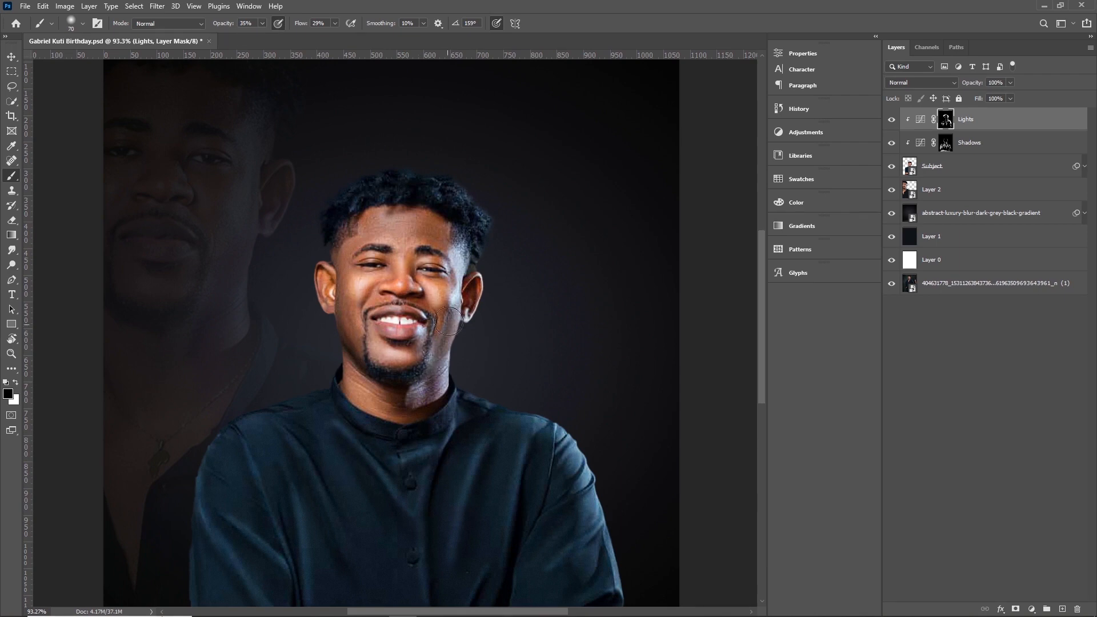
Step: Touch up the Lights mask over the sleeves and hand with a 35% opacity brush, and save the document
scroll(421, 472, down, 4)
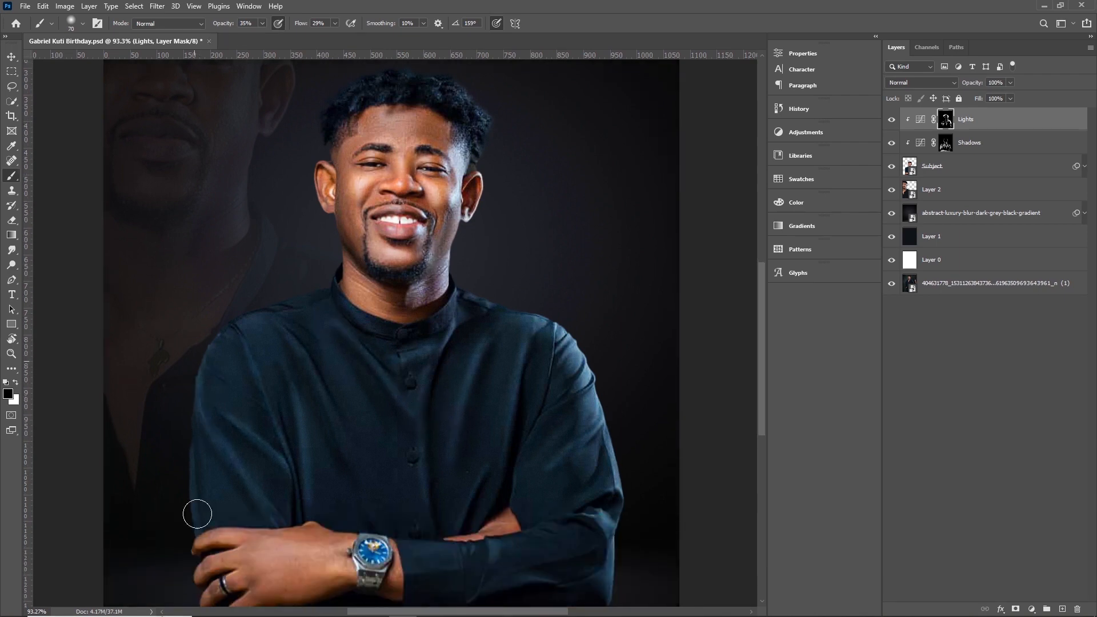
scroll(590, 491, down, 3)
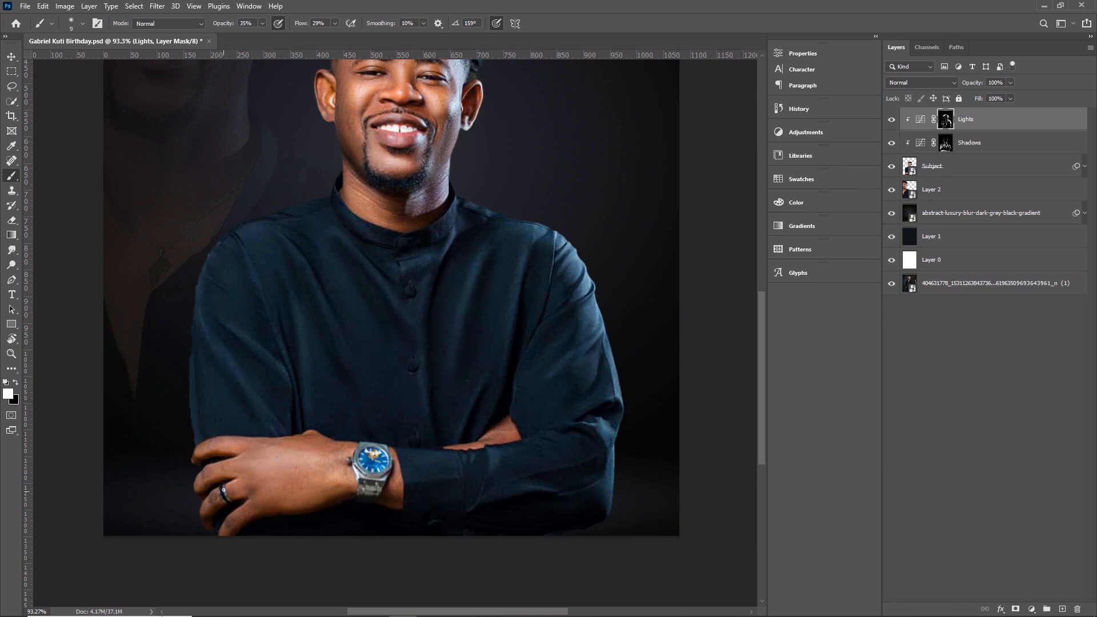
key(ctrl+0)
key(v)
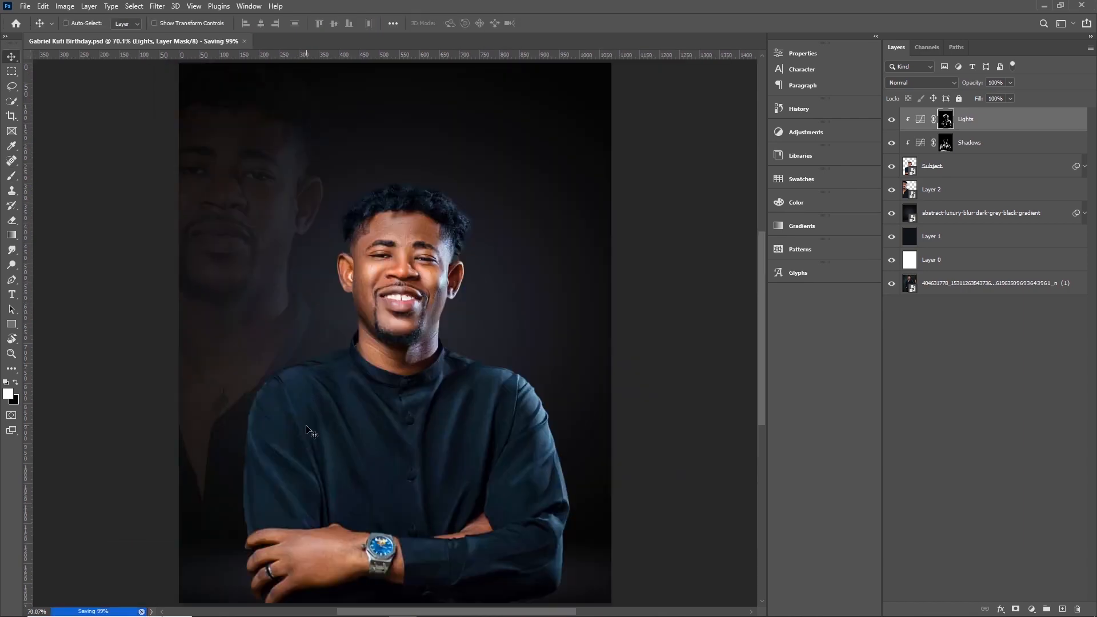
Step: Add a layer above the dark grey gradient background and fill it with a dark blue sampled from the shirt
click(936, 216)
click(892, 214)
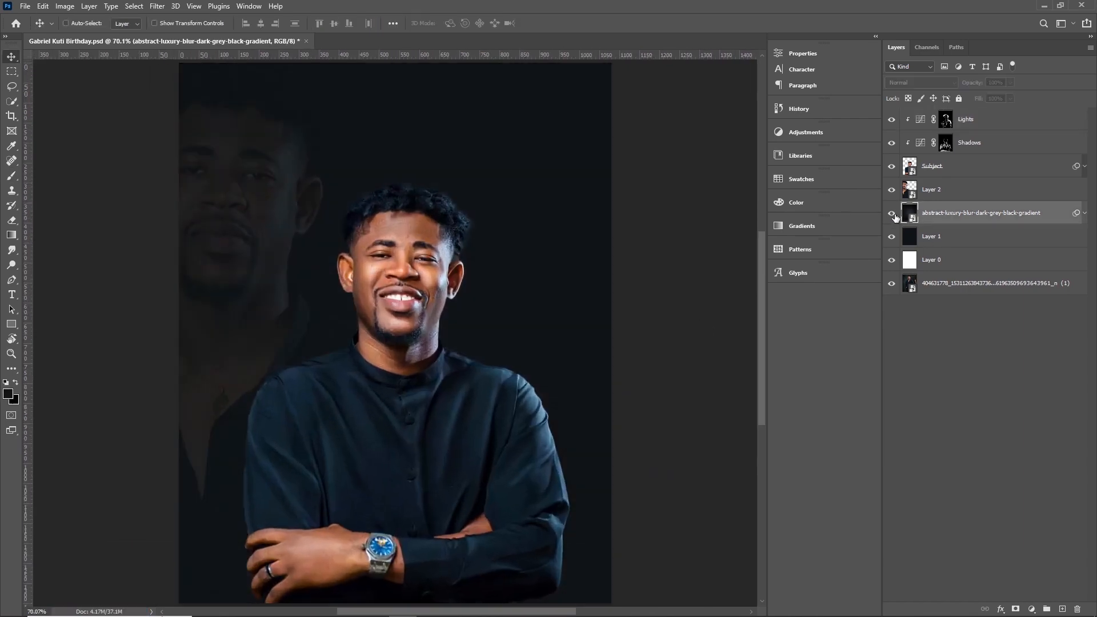
click(892, 214)
key(i)
click(484, 412)
key(v)
click(1062, 609)
key(alt+BackSpace)
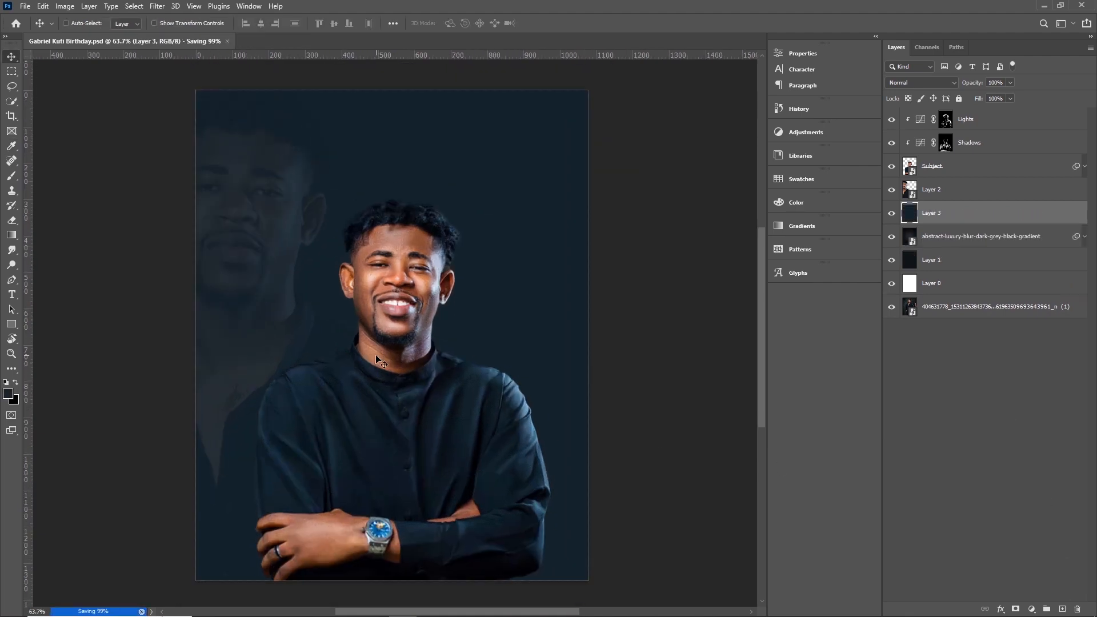
Step: Set the blue fill layer's blend mode to Color, compare the image without the Shadows adjustment, and save
click(921, 82)
click(900, 349)
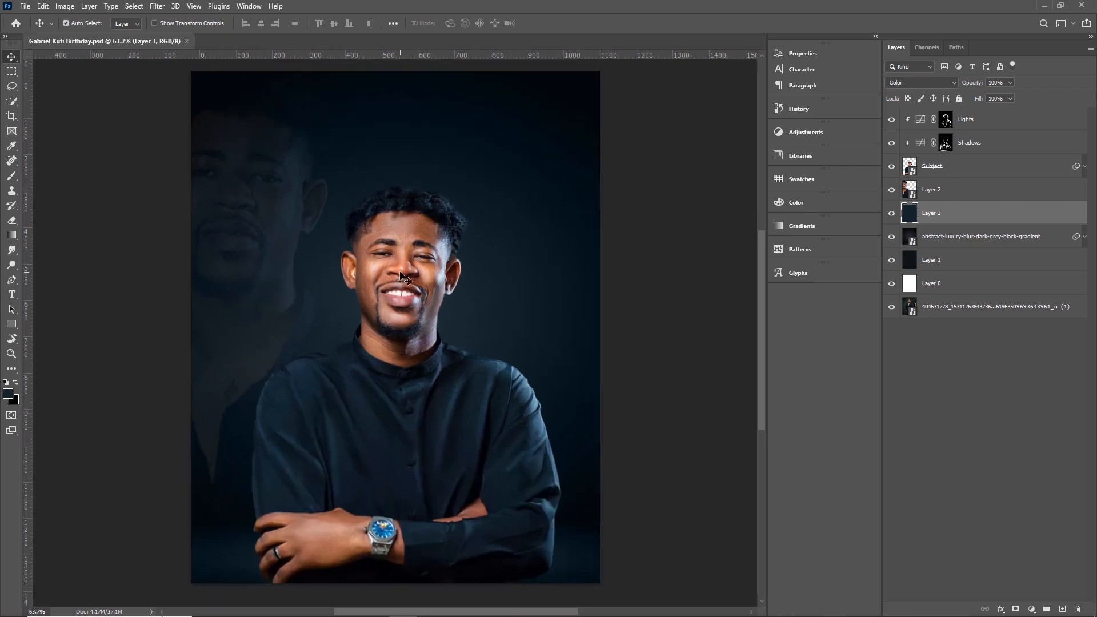
click(892, 143)
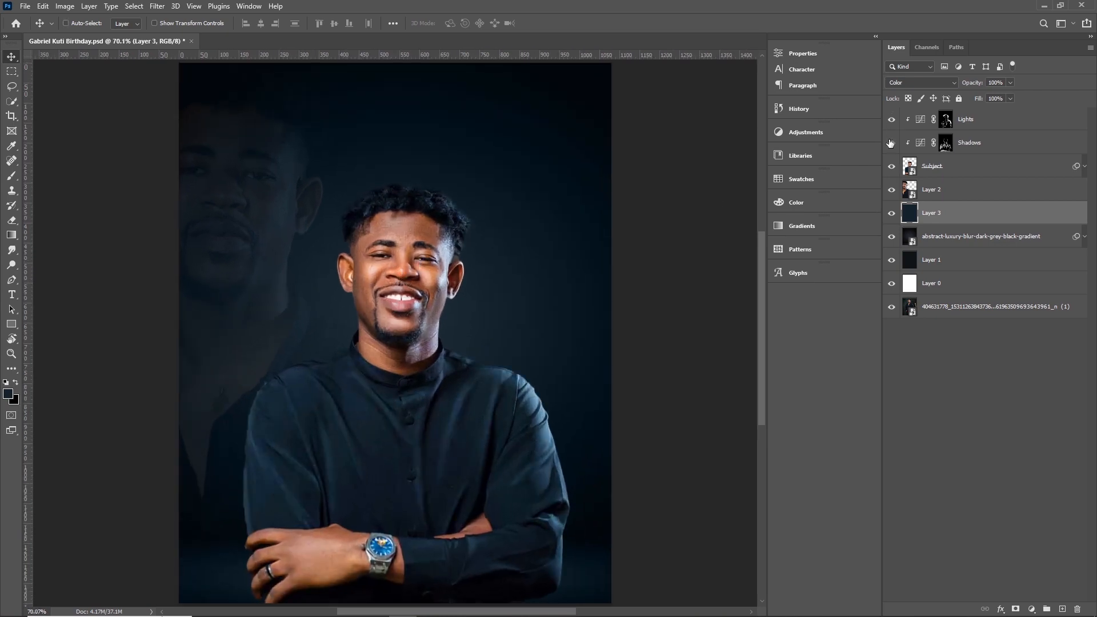
click(892, 143)
scroll(432, 348, down, 5)
scroll(432, 347, up, 4)
key(ctrl+s)
key(ctrl+0)
Step: Group the Subject, Shadows and Lights layers as "Subject" and shift the group slightly left
click(948, 167)
shift+click(971, 120)
key(ctrl+g)
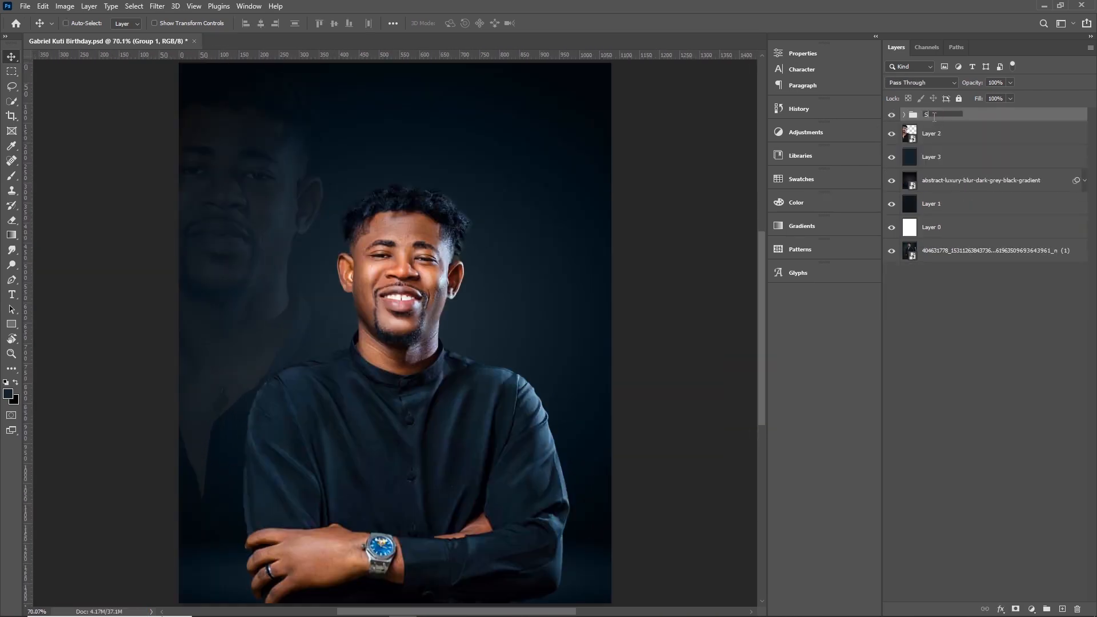
drag(520, 278, 510, 279)
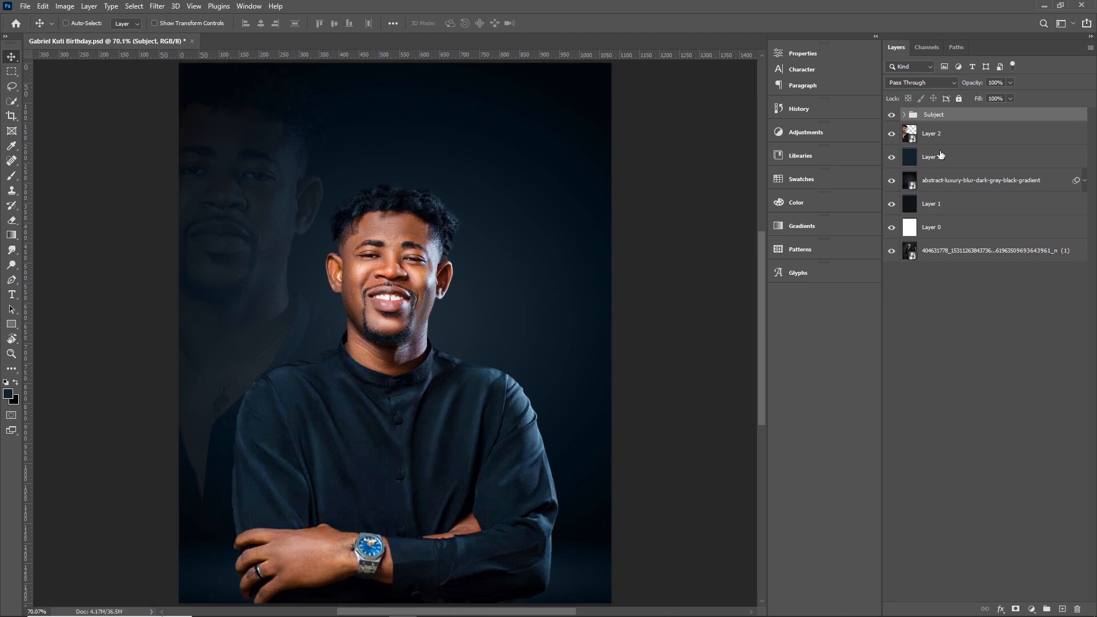
Step: Paint a soft light-blue glow at the canvas's right edge on a new layer above Layer 3, using a 700-pixel brush
click(941, 155)
click(1062, 609)
key(b)
key(bracketright)
key(bracketright)
key(bracketright)
key(bracketright)
key(bracketright)
key(bracketright)
key(bracketright)
key(bracketright)
key(bracketright)
key(bracketright)
key(bracketright)
key(bracketright)
key(bracketright)
key(bracketright)
key(bracketright)
key(bracketright)
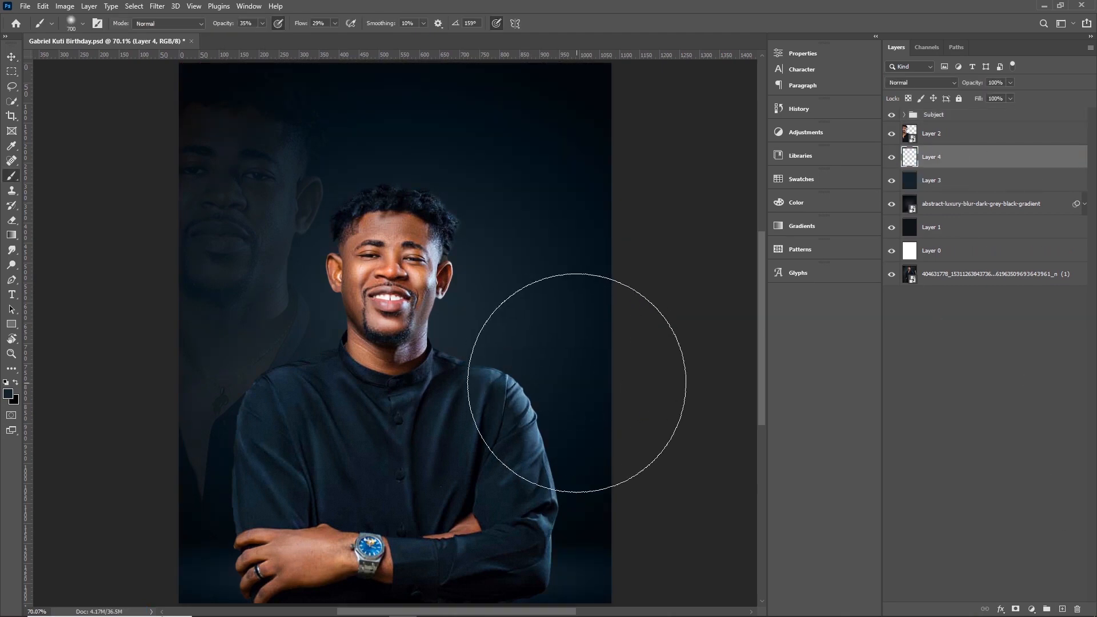
alt+click(514, 397)
mouse_move(625, 321)
mouse_down()
mouse_move(626, 422)
mouse_move(630, 245)
mouse_up()
key(v)
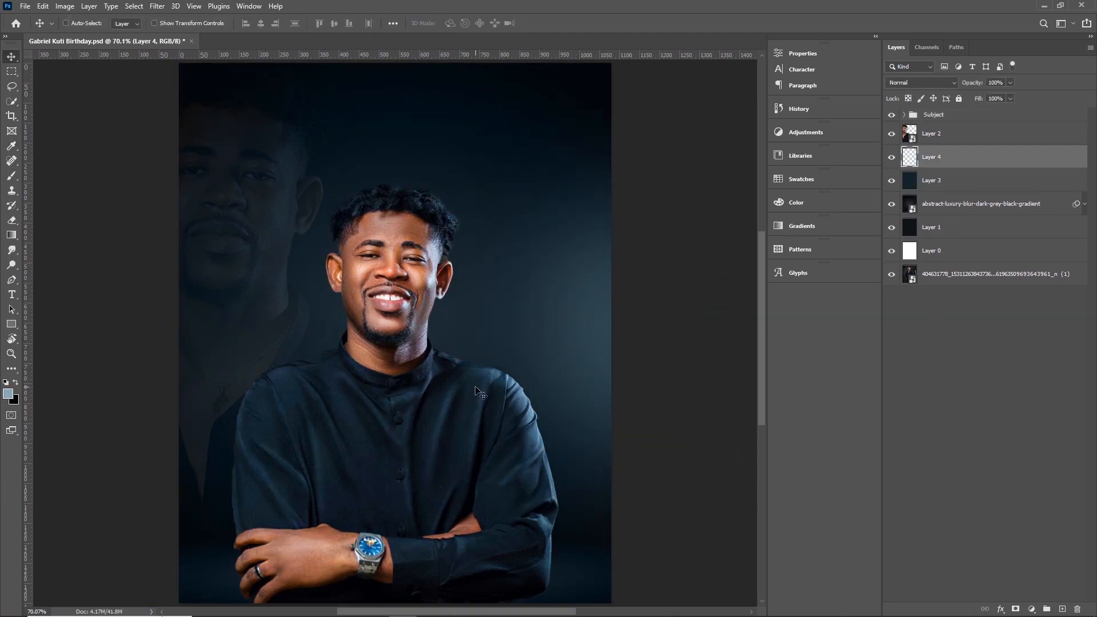
Step: Set the glow layer's blend mode to Screen and stretch the glow upward and to the left
scroll(469, 388, down, 1)
click(921, 83)
click(906, 178)
scroll(545, 329, down, 4)
scroll(545, 331, right, 1)
key(ctrl+t)
drag(492, 169, 504, 75)
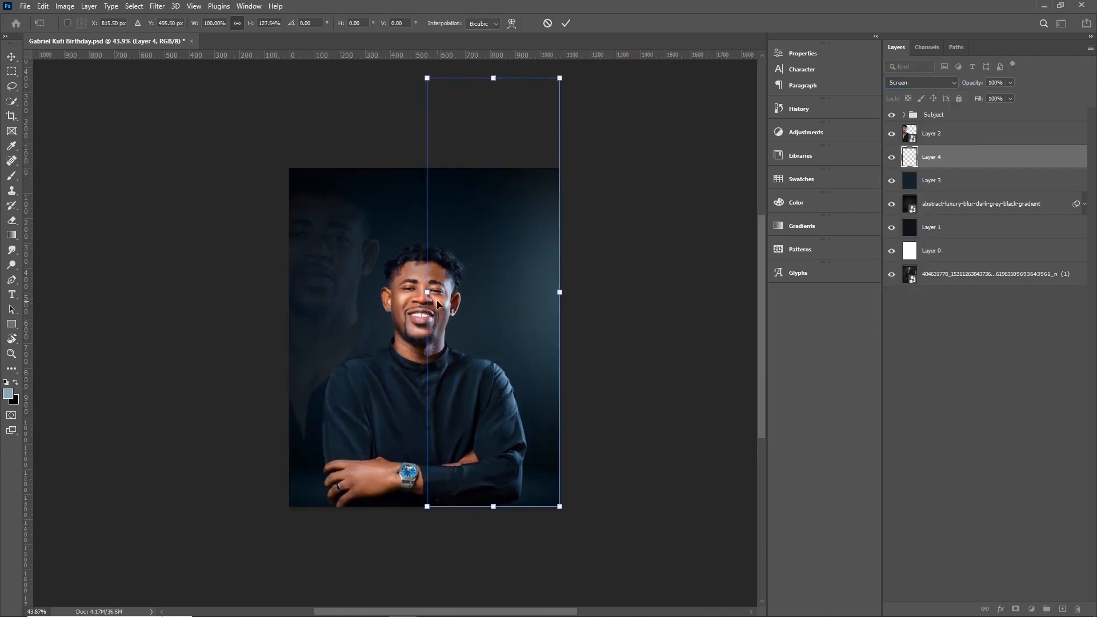
drag(427, 291, 348, 289)
key(Return)
scroll(473, 343, up, 2)
Step: Move the glow layer above the Subject group and save the document
drag(939, 156, 947, 108)
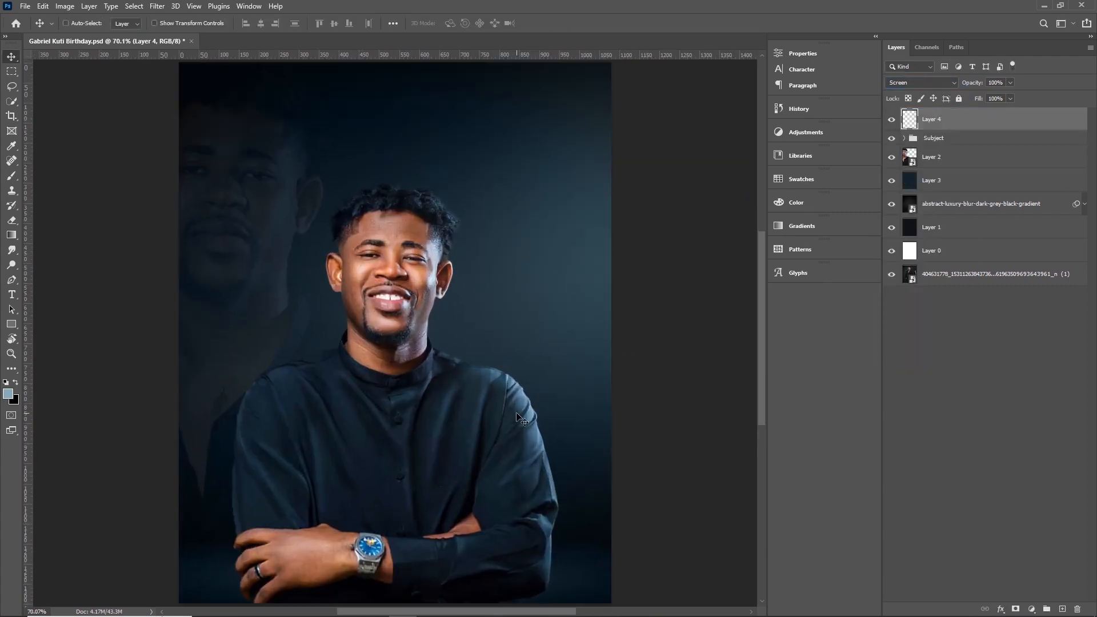
key(ctrl+s)
Step: Widen and reposition the glow with Free Transform, and lower its layer opacity to 77%
scroll(516, 394, down, 1)
key(ctrl+t)
drag(588, 313, 641, 313)
drag(558, 345, 514, 384)
key(Return)
scroll(502, 384, up, 2)
drag(992, 97, 998, 97)
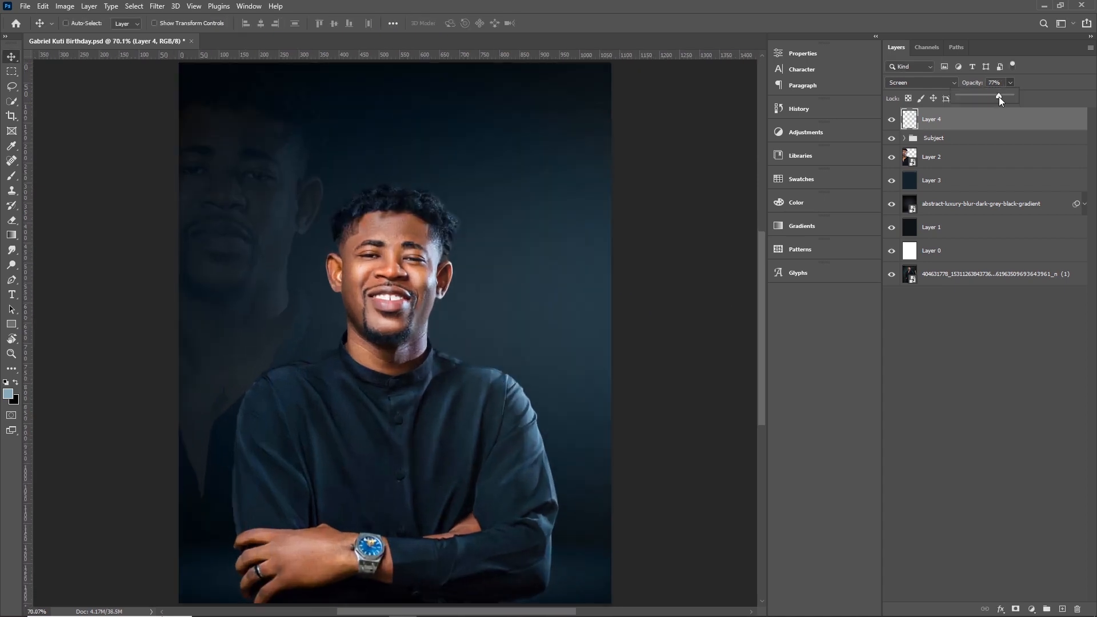
Step: Rename the glow layer as Light
double_click(931, 119)
text(Light)
key(Return)
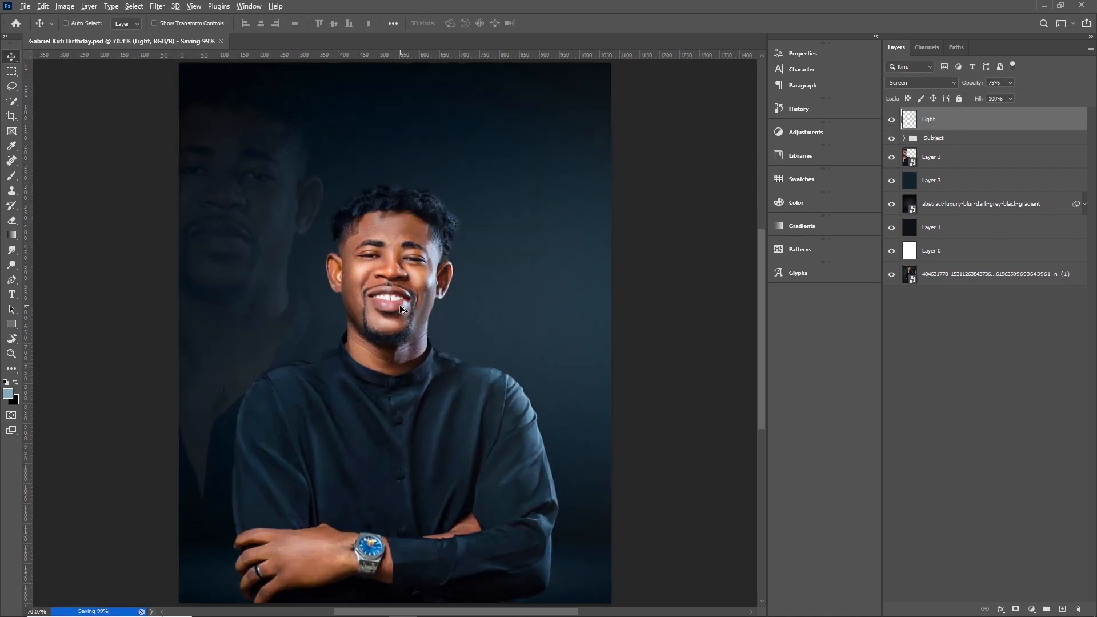
Step: Compare the Linear Dodge (Add) and Color Dodge blend modes on the Light layer, restore Screen, and save the document
click(921, 82)
click(903, 197)
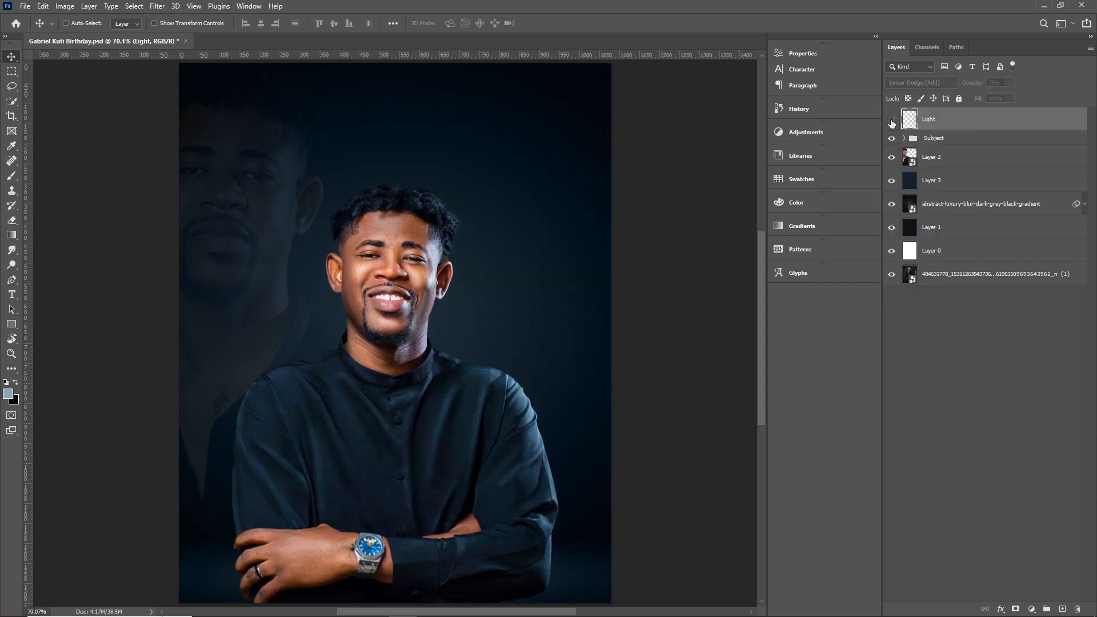
click(905, 82)
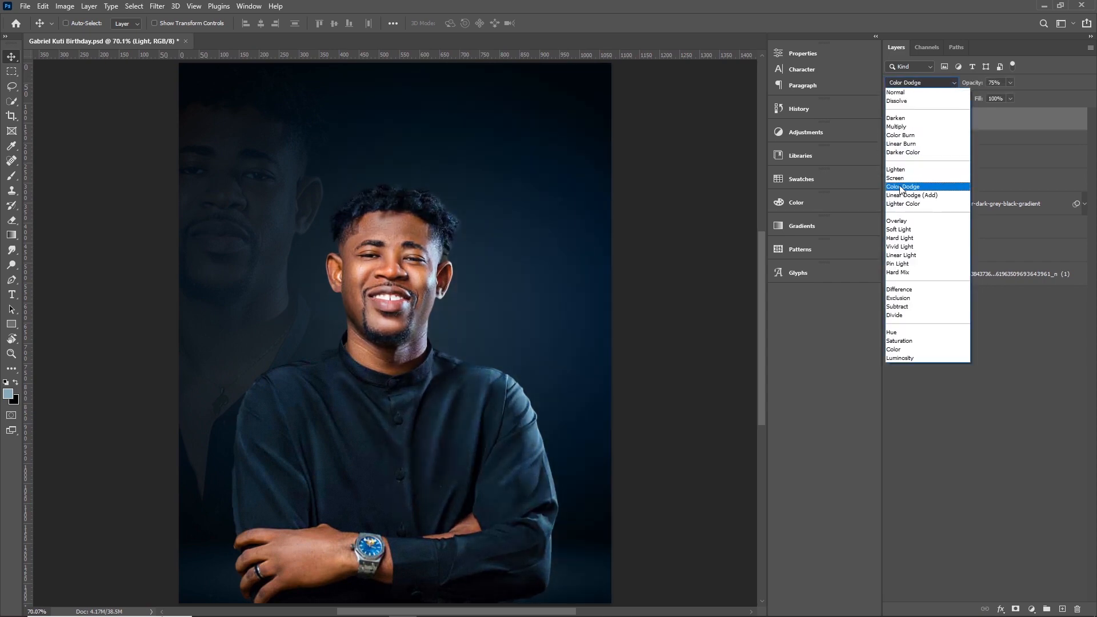
click(901, 177)
key(ctrl+s)
Step: Raise the opacity of the faded portrait on Layer 2, apply Hue/Saturation with saturation +39 and lightness -23, and save
click(912, 162)
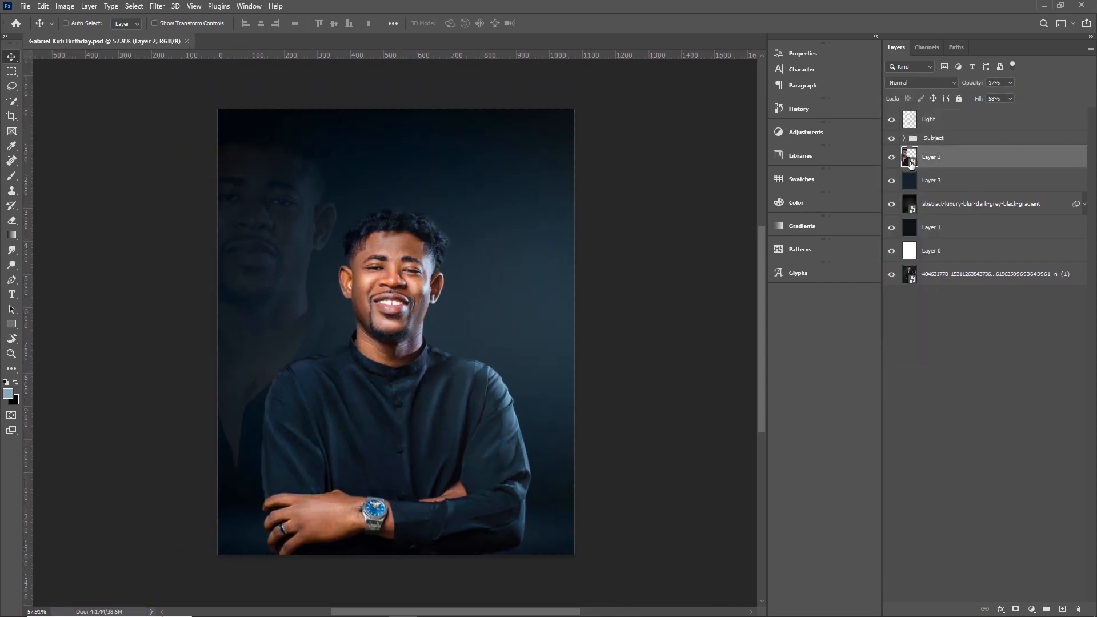
mouse_move(1011, 94)
mouse_down()
mouse_move(1023, 94)
mouse_move(1012, 95)
mouse_up()
key(ctrl+u)
drag(871, 211, 859, 240)
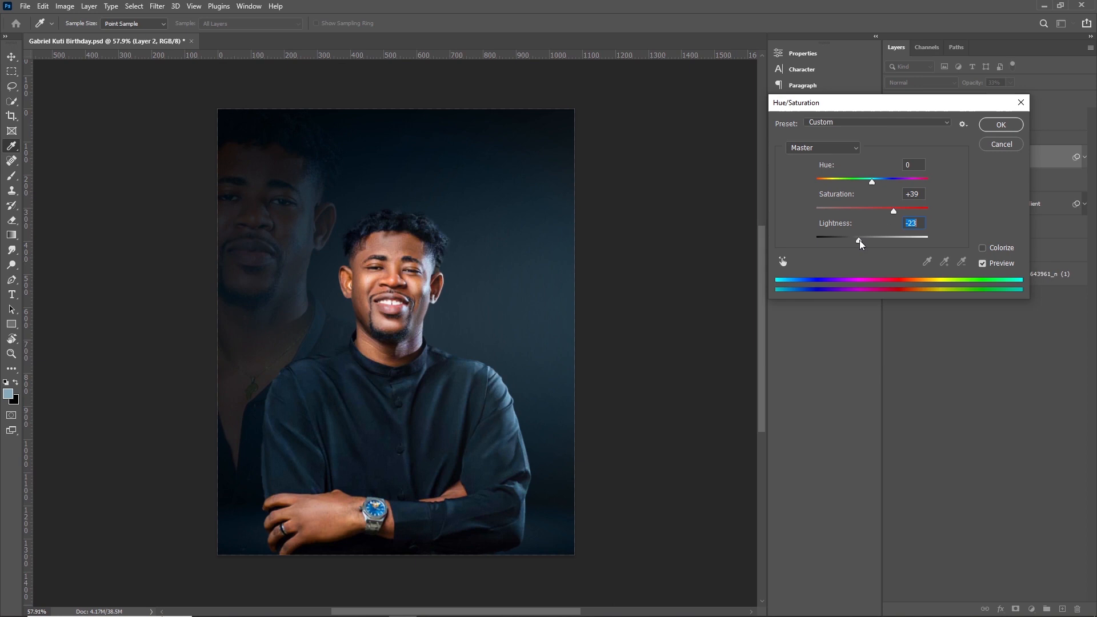
click(1000, 125)
key(ctrl+s)
scroll(400, 328, up, 2)
Step: Target the Lights layer's mask inside the Subject group and ready a much smaller brush with black as the foreground colour
click(904, 139)
click(954, 181)
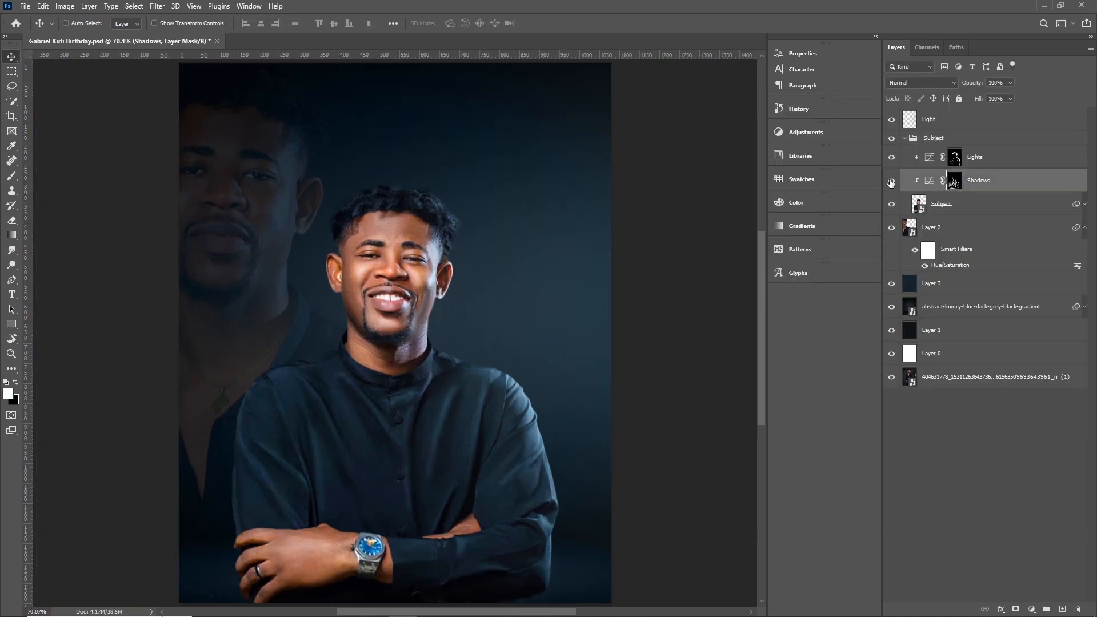
click(891, 157)
click(891, 157)
click(954, 157)
key(b)
key(bracketleft)
key(bracketleft)
key(bracketleft)
key(bracketleft)
key(bracketleft)
key(bracketleft)
key(bracketleft)
key(bracketleft)
key(bracketleft)
key(bracketleft)
key(x)
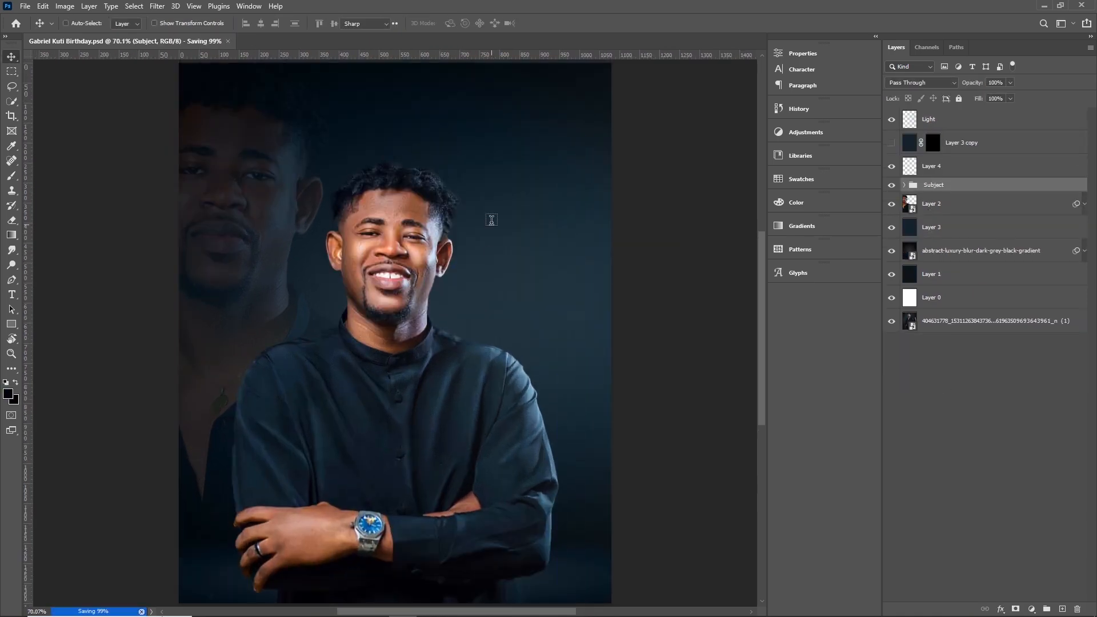
Step: Add the white text MARCH in the empty background to the right of the subject's head and scale it to fit
key(t)
click(496, 201)
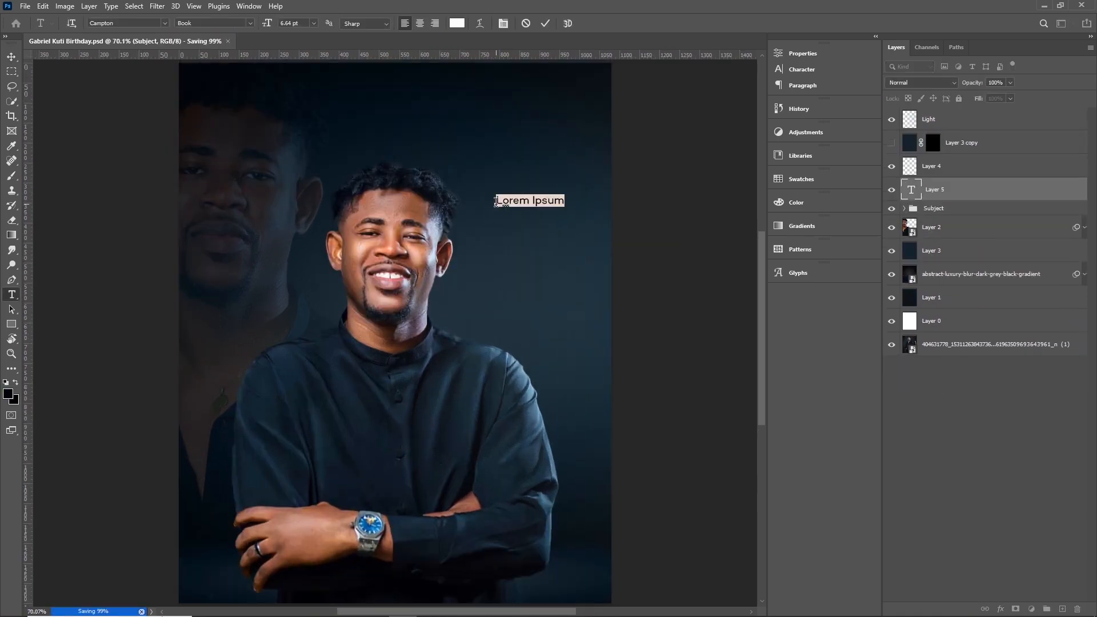
key(ctrl+Return)
key(v)
key(ctrl+t)
drag(540, 208, 545, 135)
key(Return)
Step: Duplicate the MARCH text just below itself, change the copy to 23RD, and enlarge it to about 147%
drag(545, 132, 554, 148)
double_click(914, 190)
text(23)
key(Delete)
key(Delete)
key(Delete)
key(Delete)
key(Delete)
text(RD)
key(ctrl+Return)
key(v)
key(ctrl+t)
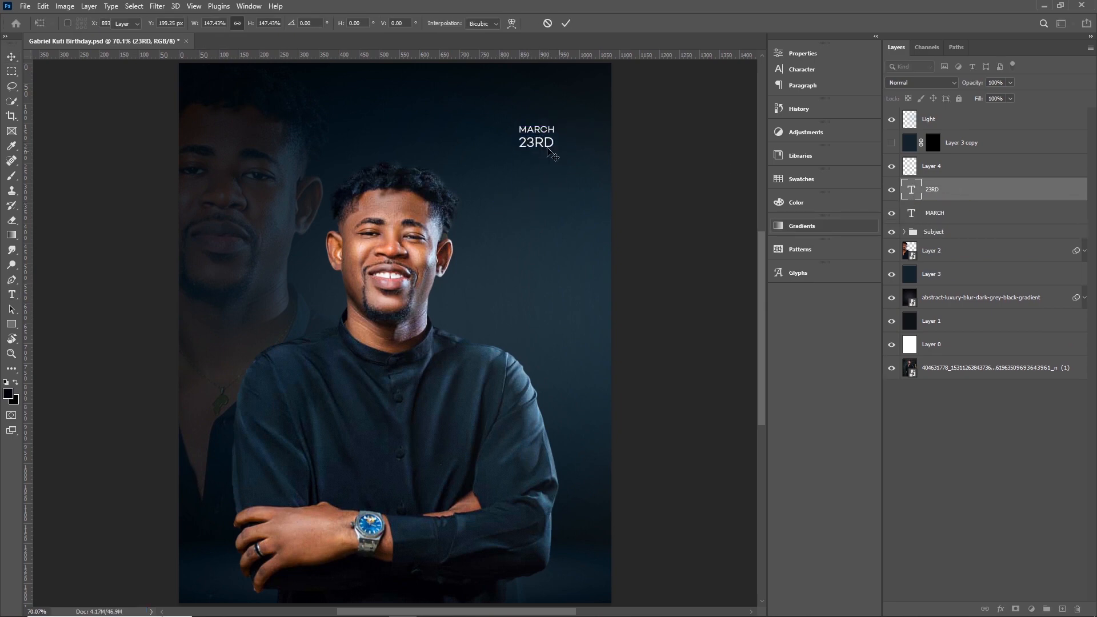
key(Return)
Step: Open the font choices for the MARCH text layer
click(803, 53)
click(935, 213)
click(628, 165)
click(714, 165)
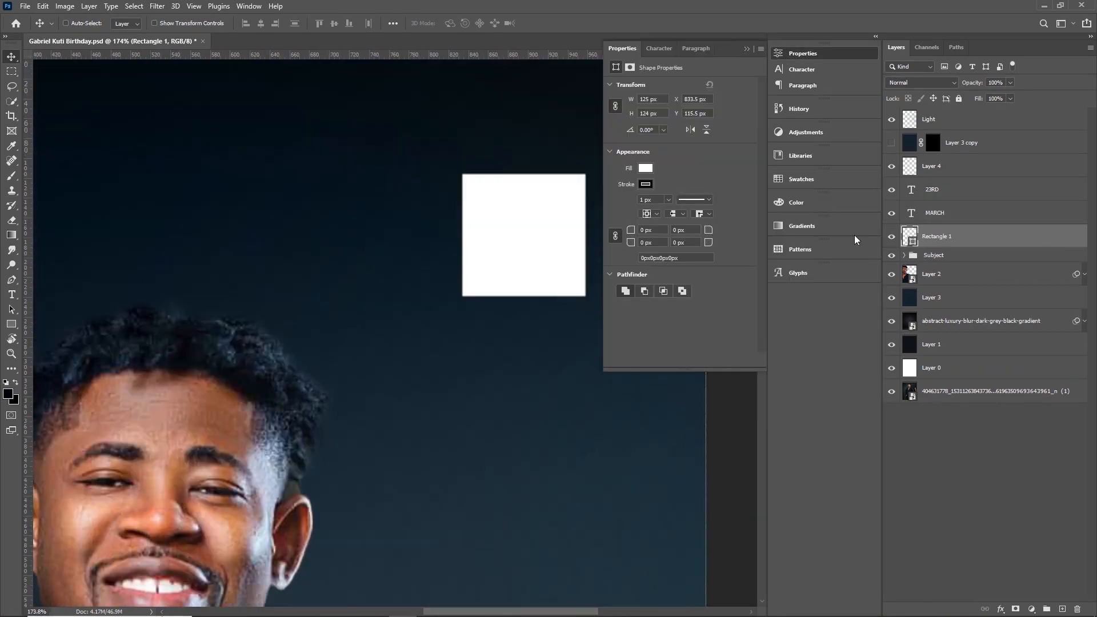
Step: Give the Rectangle 1 shape a white stroke and remove its fill
click(645, 168)
click(623, 171)
click(646, 183)
click(645, 182)
click(646, 183)
click(617, 245)
click(661, 170)
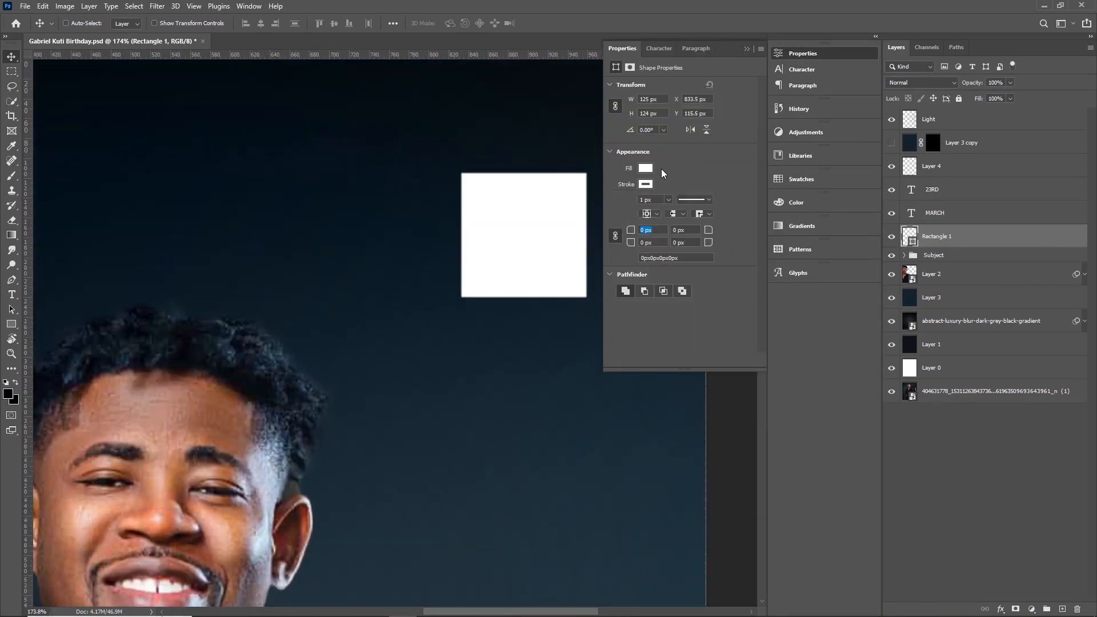
click(646, 168)
click(622, 189)
Step: Adjust the dashed rectangle's height so it frames the MARCH 23 text, and collapse the March 23rd group
drag(544, 296, 517, 301)
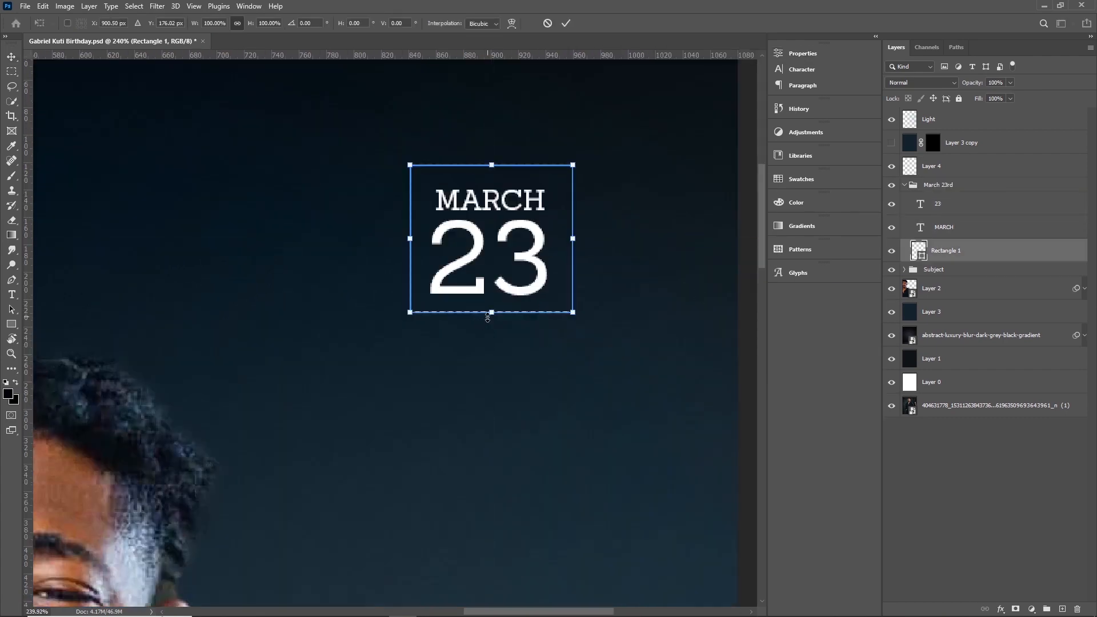
key(ctrl+Return)
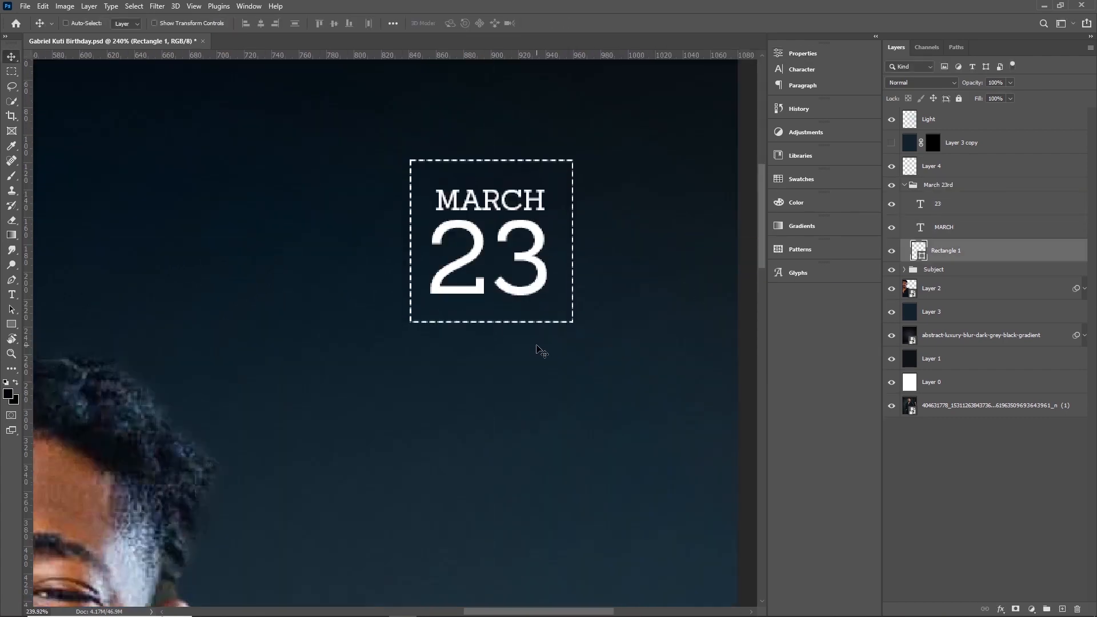
key(ctrl+0)
click(904, 185)
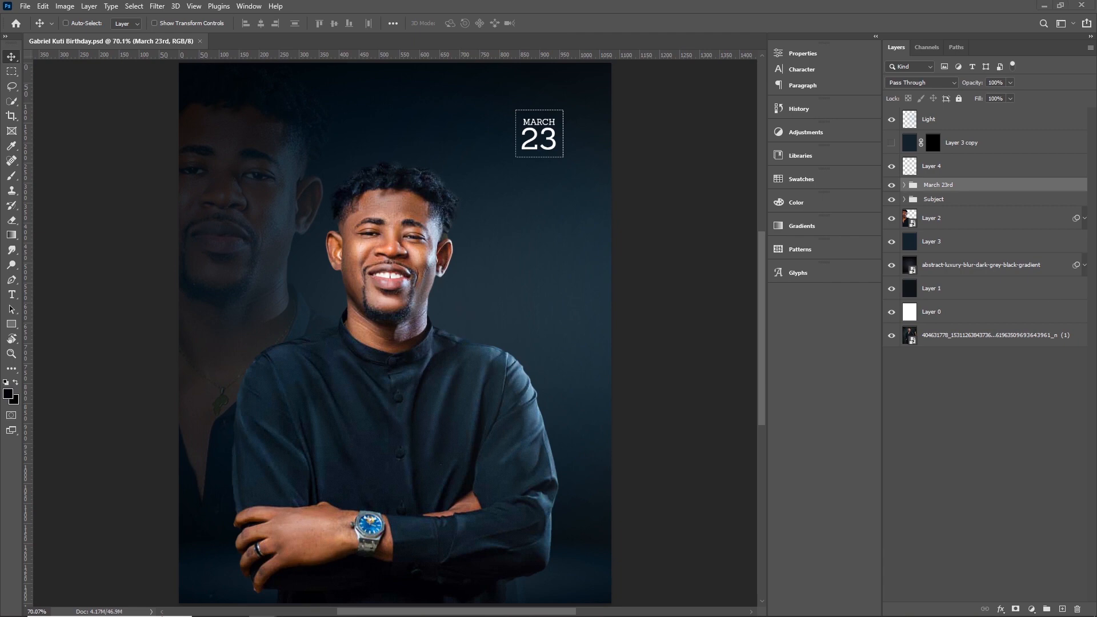
Step: Enlarge the HAPPY BIRTHDAY text on the subject's chest and widen its letter tracking
key(ctrl+t)
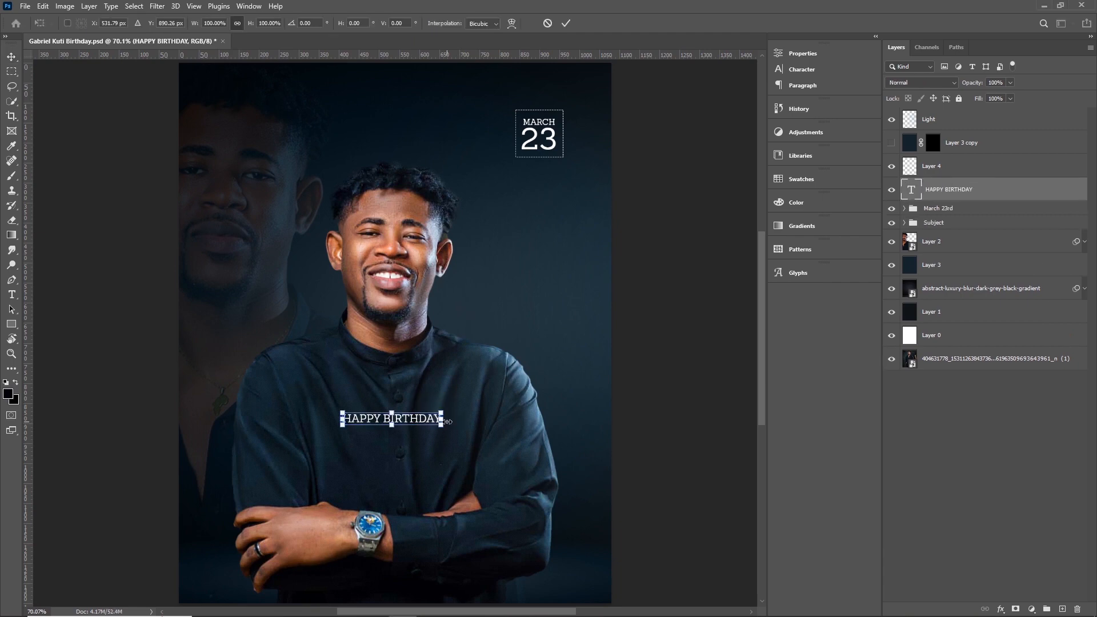
drag(446, 425, 464, 427)
key(Return)
click(803, 53)
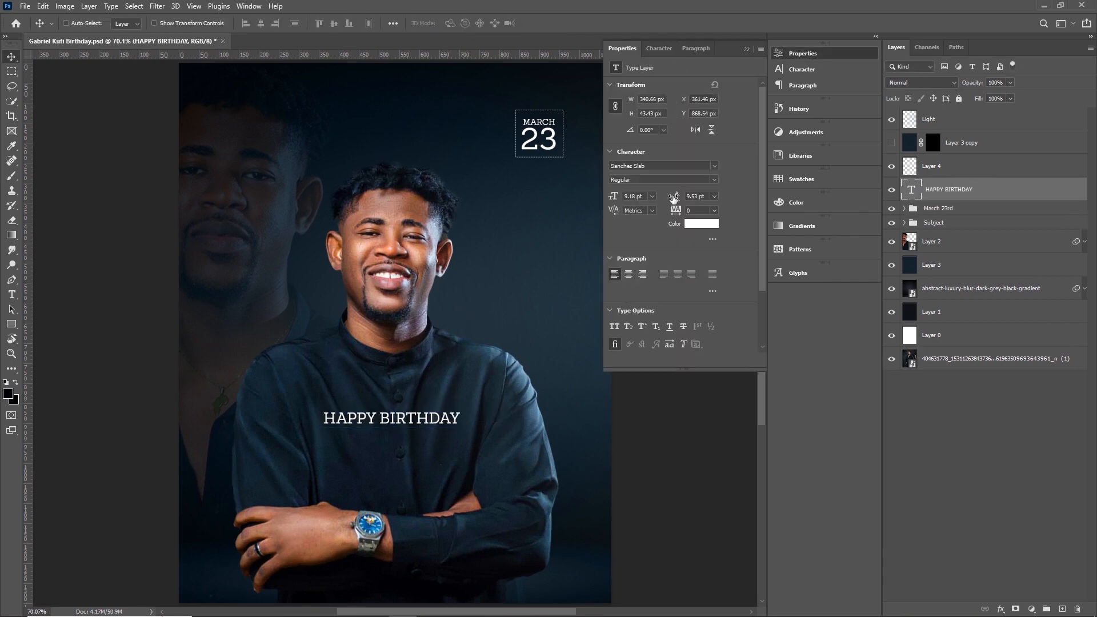
drag(676, 210, 709, 210)
click(784, 55)
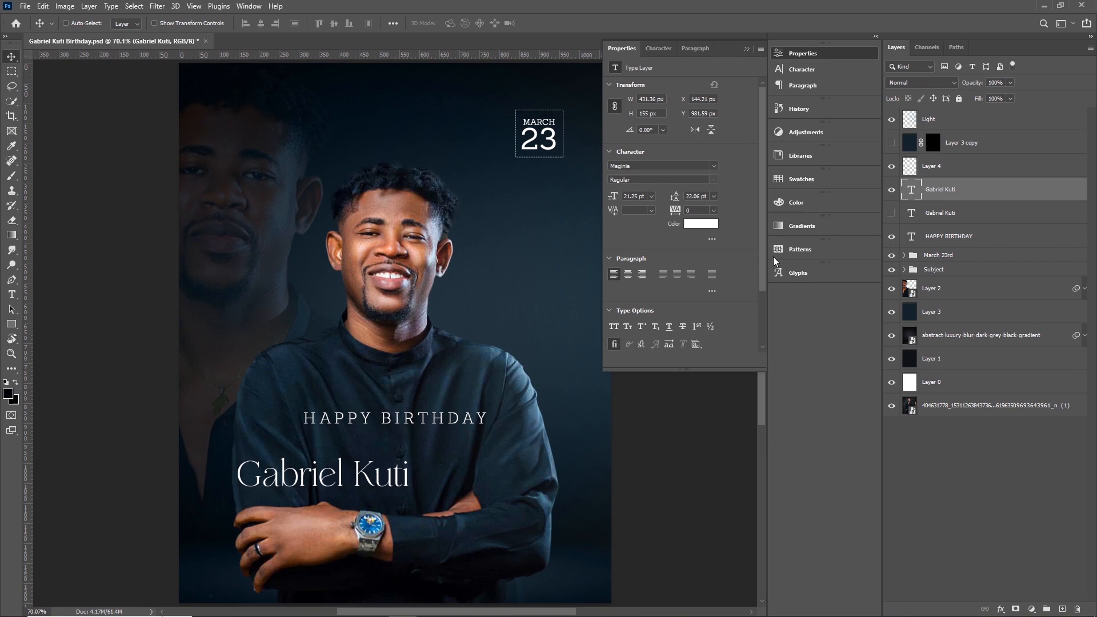
Step: Replace the K in the celebrant's name text with the long-tailed alternate glyph of the Maginia font
click(798, 273)
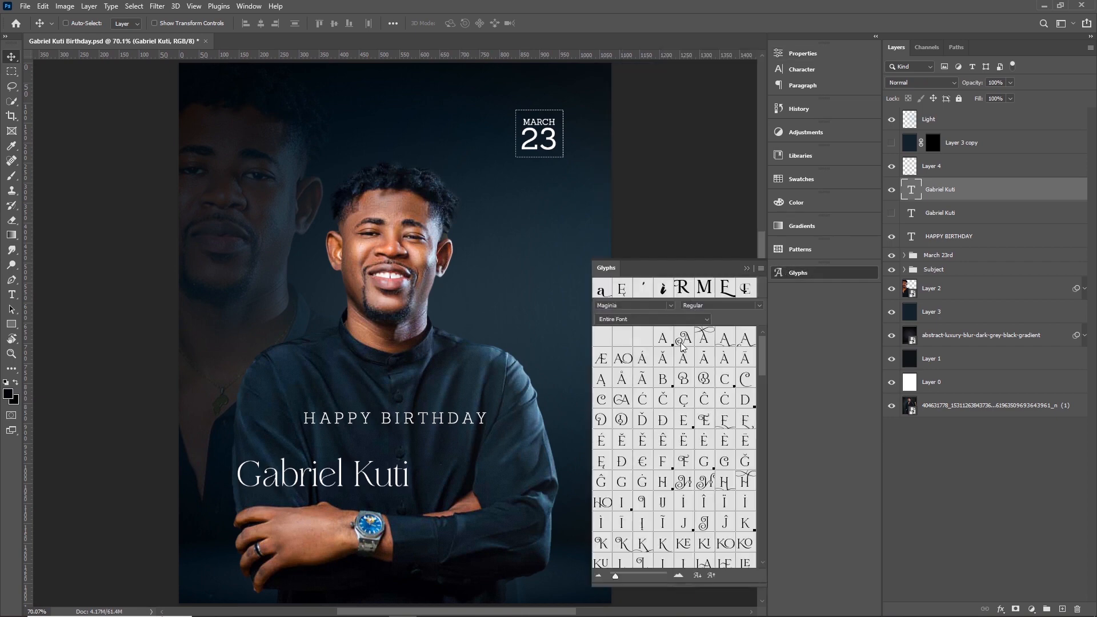
scroll(737, 506, down, 2)
scroll(662, 524, down, 12)
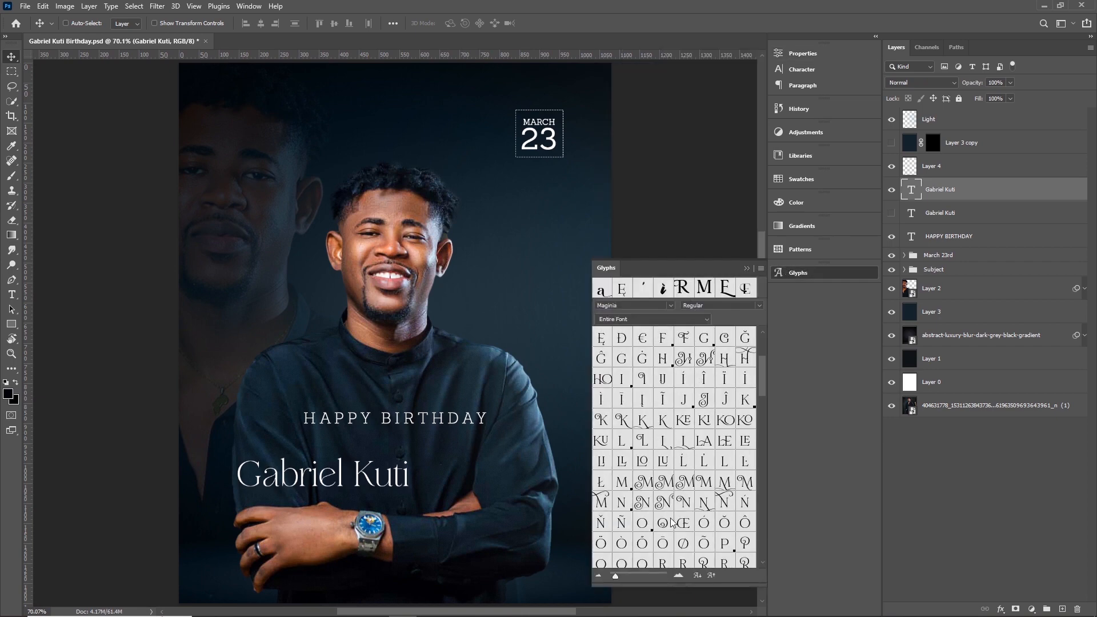
scroll(653, 508, up, 14)
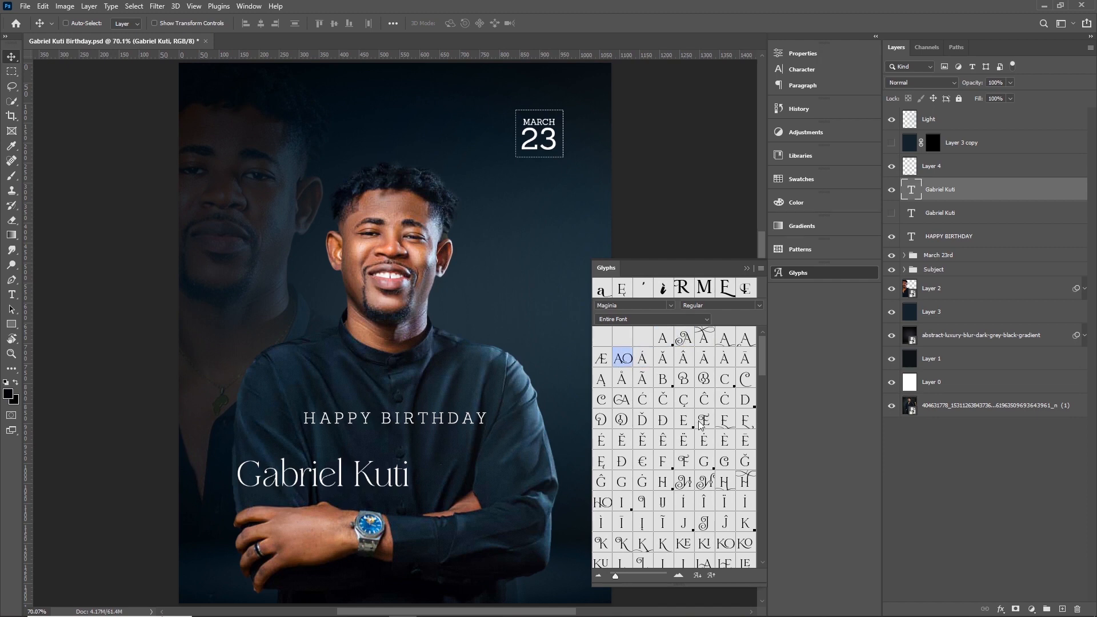
scroll(667, 463, down, 2)
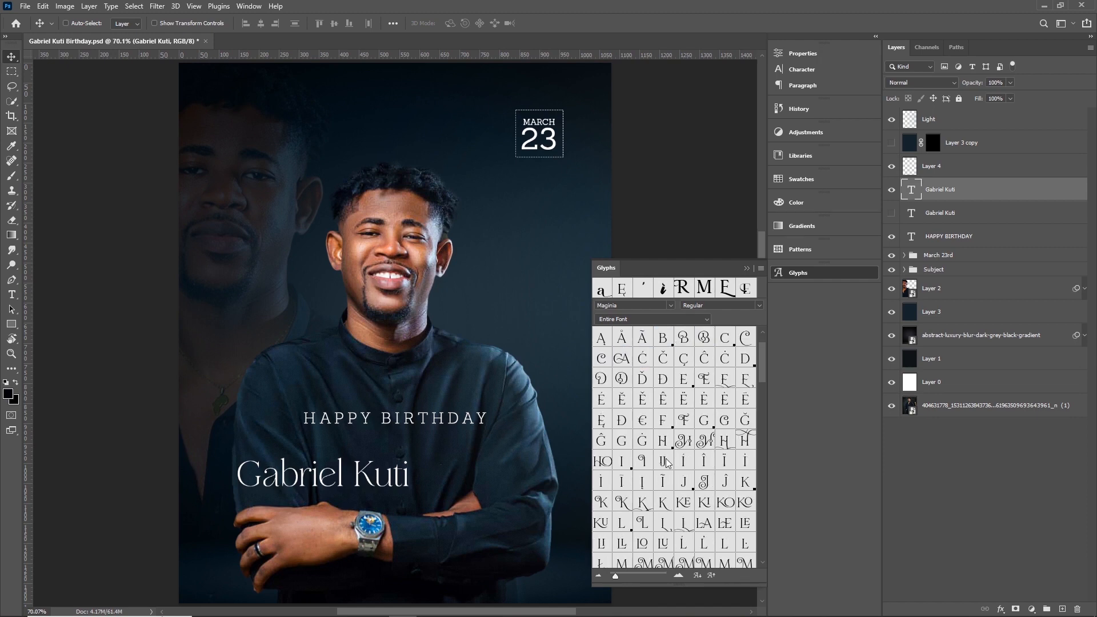
double_click(911, 191)
double_click(663, 502)
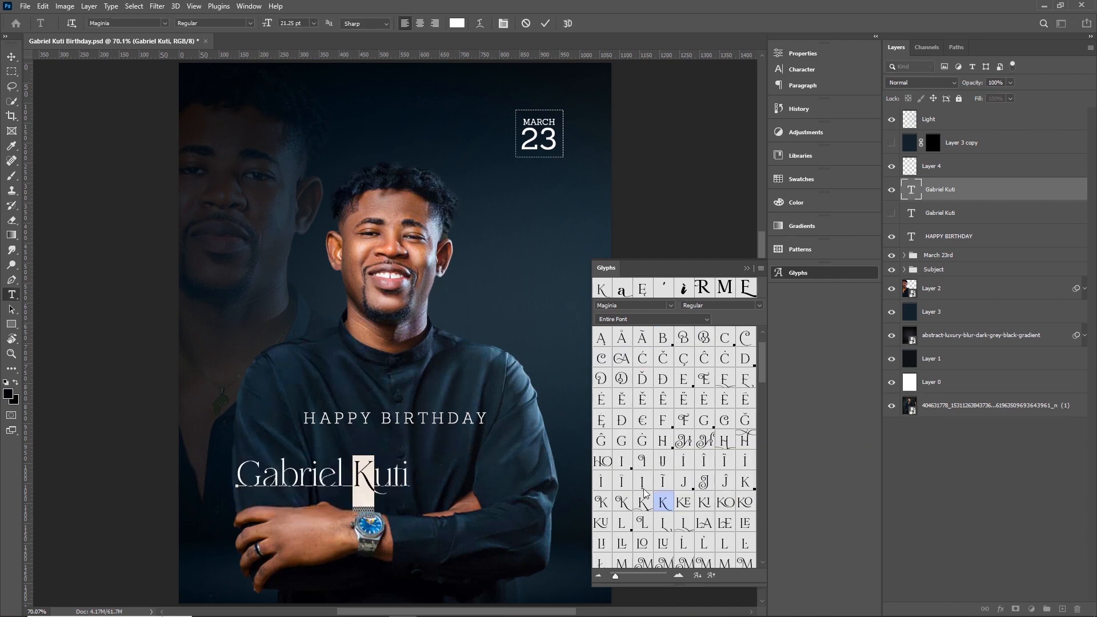
click(545, 24)
key(v)
click(747, 268)
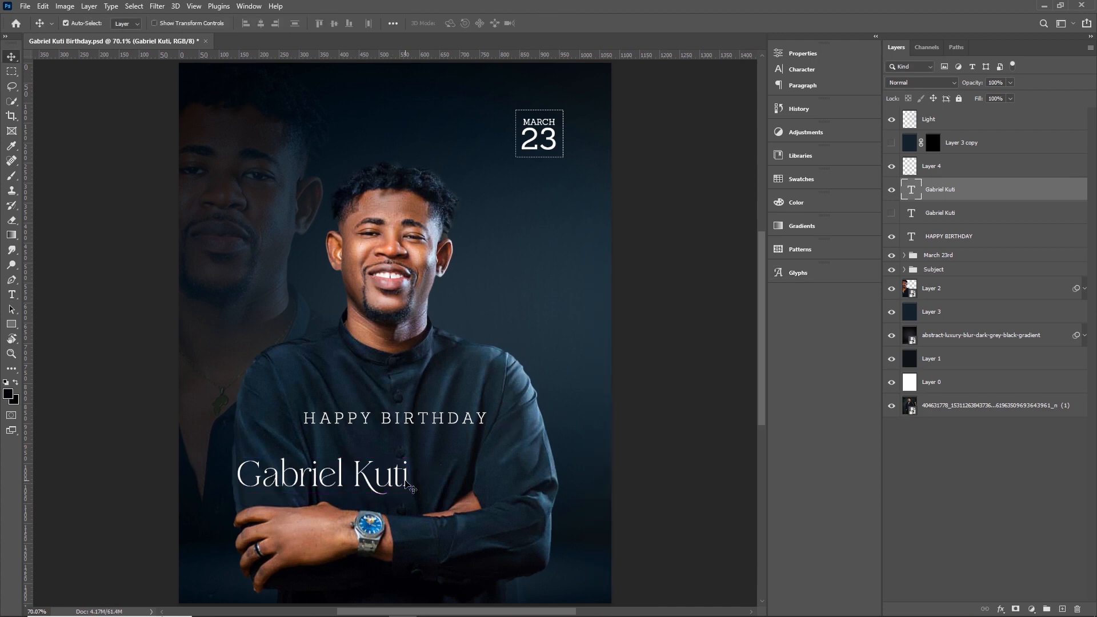
Step: Enlarge the celebrant's name text across the chest and position it beneath HAPPY BIRTHDAY
key(ctrl+t)
drag(410, 454, 559, 404)
key(Return)
drag(367, 448, 366, 469)
Step: Switch to the luxury gold 3D text effect file and open its Change Text Here smart object for editing
click(948, 236)
shift+click(940, 213)
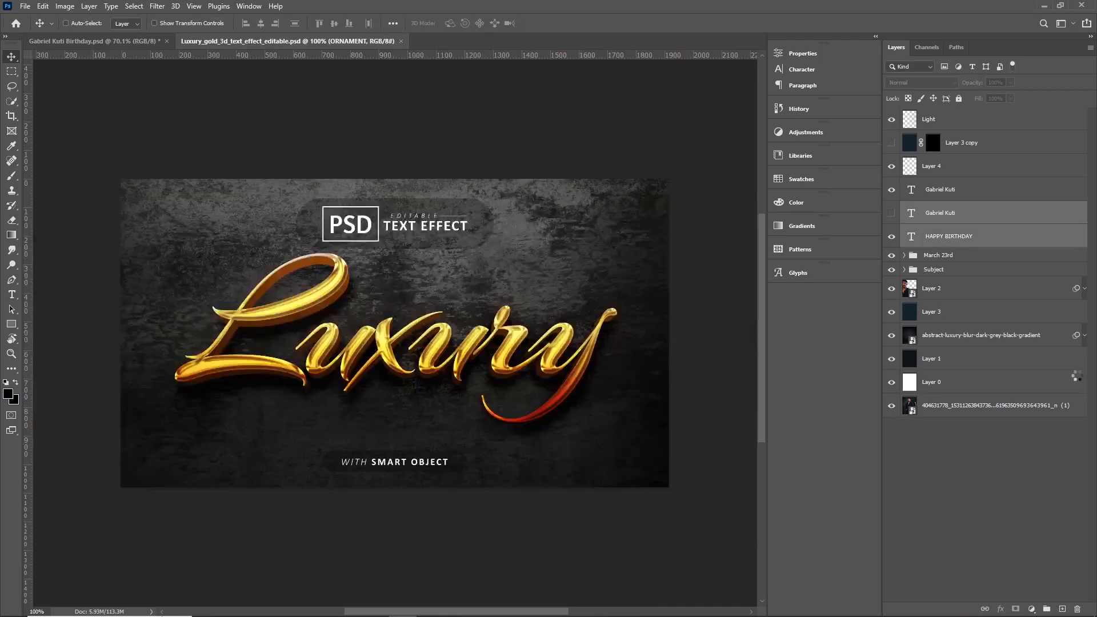
key(ctrl+0)
double_click(929, 141)
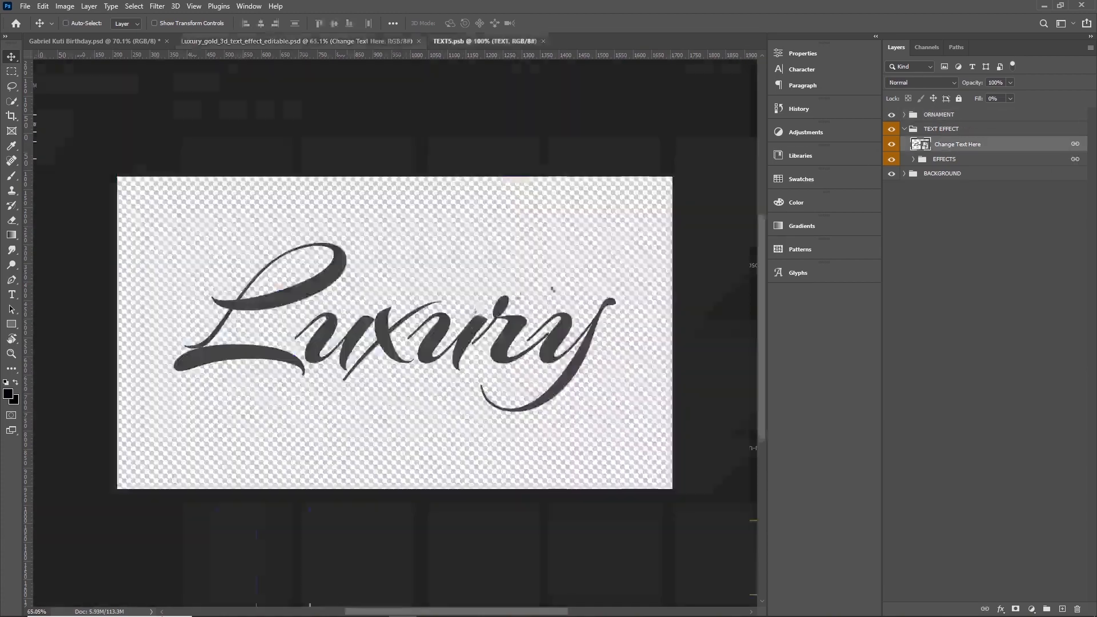
Step: Copy the celebrant's name text layer from the birthday document into the gold effect's smart object document
click(261, 45)
click(137, 43)
click(928, 219)
click(936, 190)
drag(432, 468, 429, 336)
Step: Enlarge and centre the name text in the smart object, hide the original TEXT layer, and save it
key(ctrl+t)
drag(515, 308, 629, 266)
key(Return)
click(891, 132)
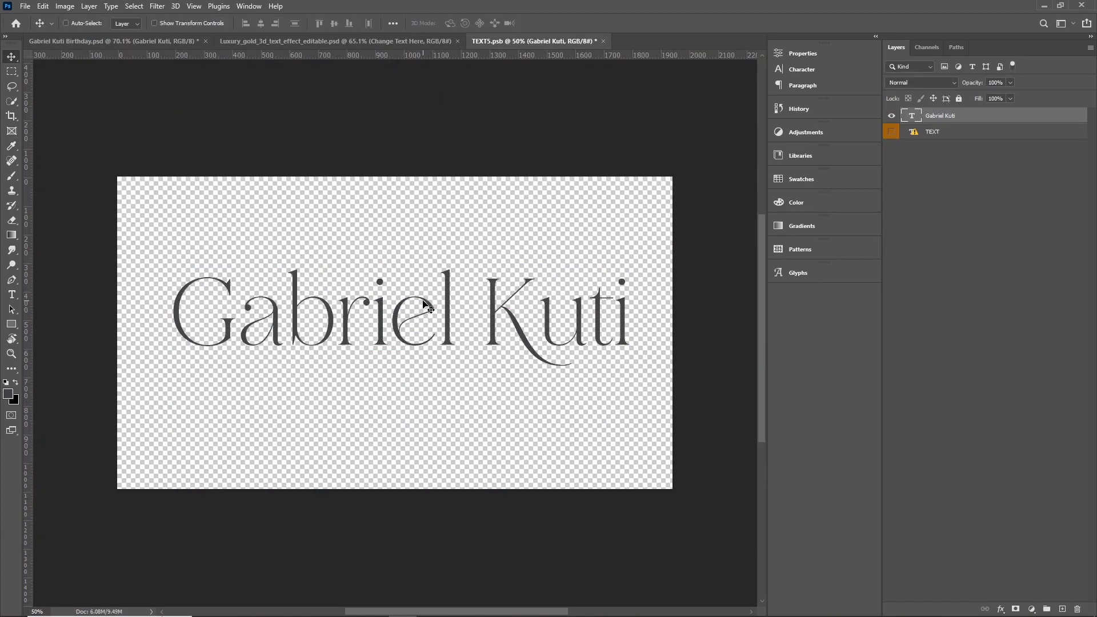
drag(384, 281, 374, 291)
key(ctrl+s)
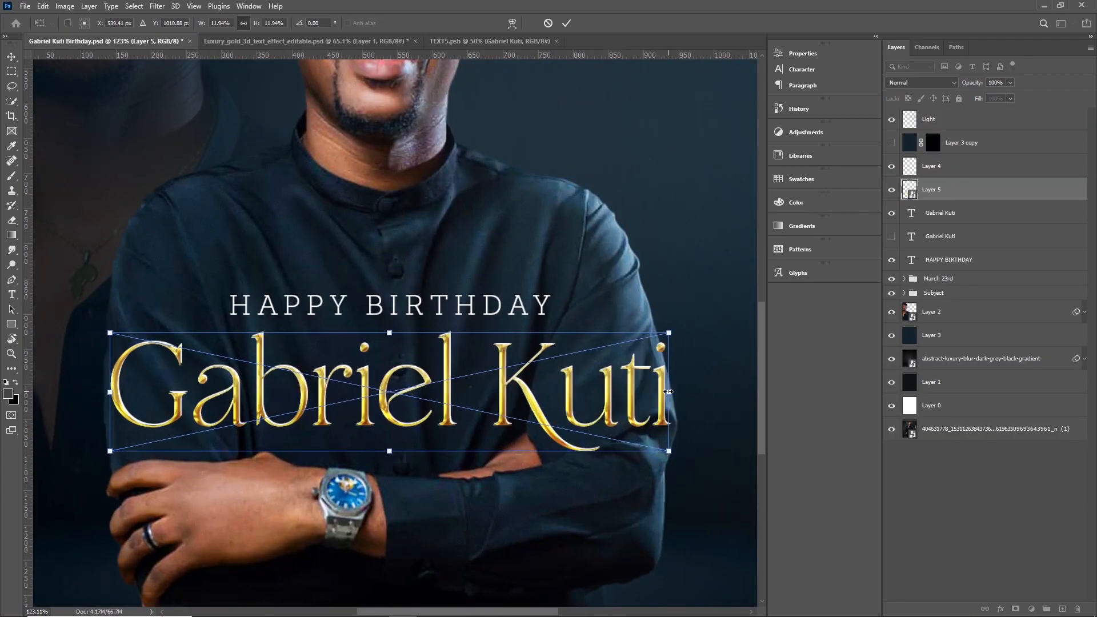
Step: Place the gold name over the white name text at 11.94% scale, nudge it down slightly, and save
key(Return)
key(Down)
key(ctrl+0)
key(ctrl+s)
scroll(491, 571, up, 5)
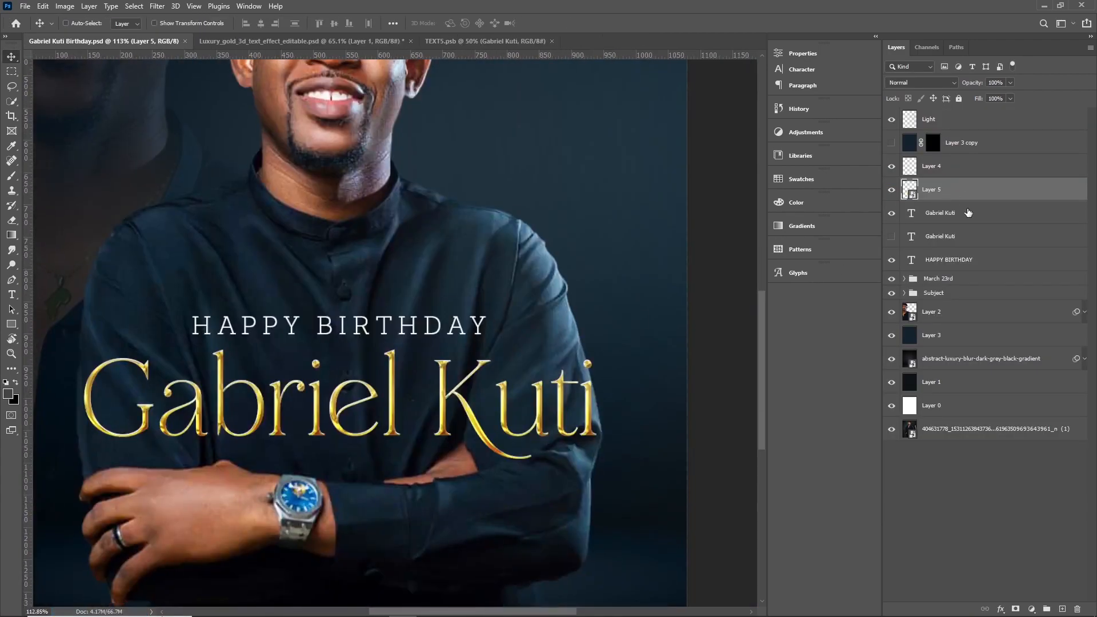
Step: Nudge the white name text layer beneath the gold lettering downward and save the document
click(967, 213)
key(Down)
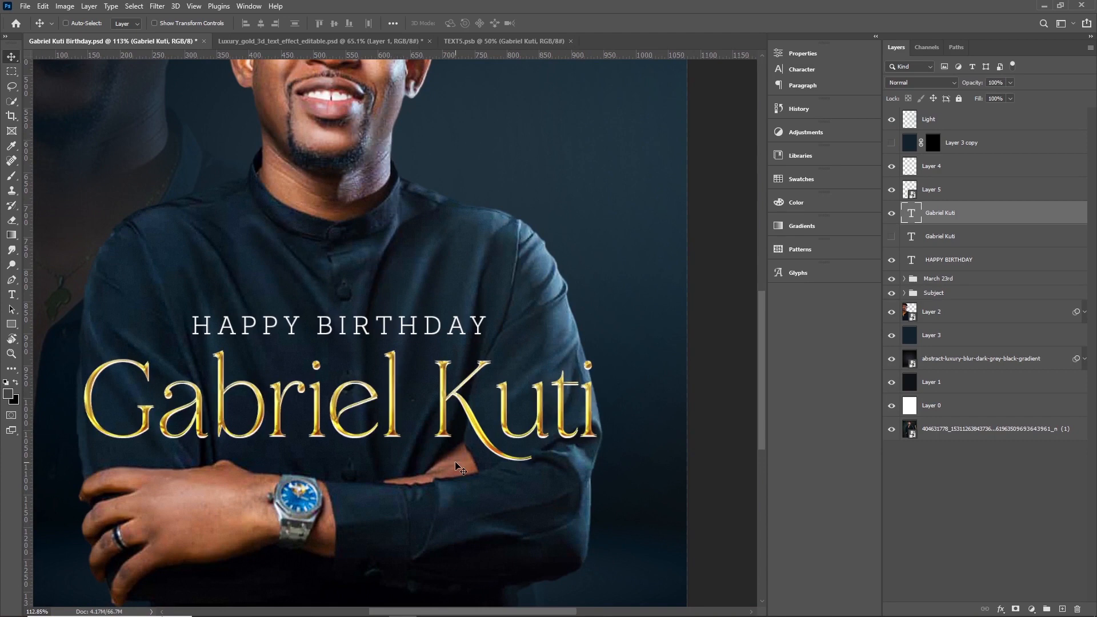
key(ctrl+0)
key(ctrl+s)
Step: Try colouring the HAPPY BIRTHDAY text with gold sampled from the name lettering
click(937, 191)
key(i)
click(428, 457)
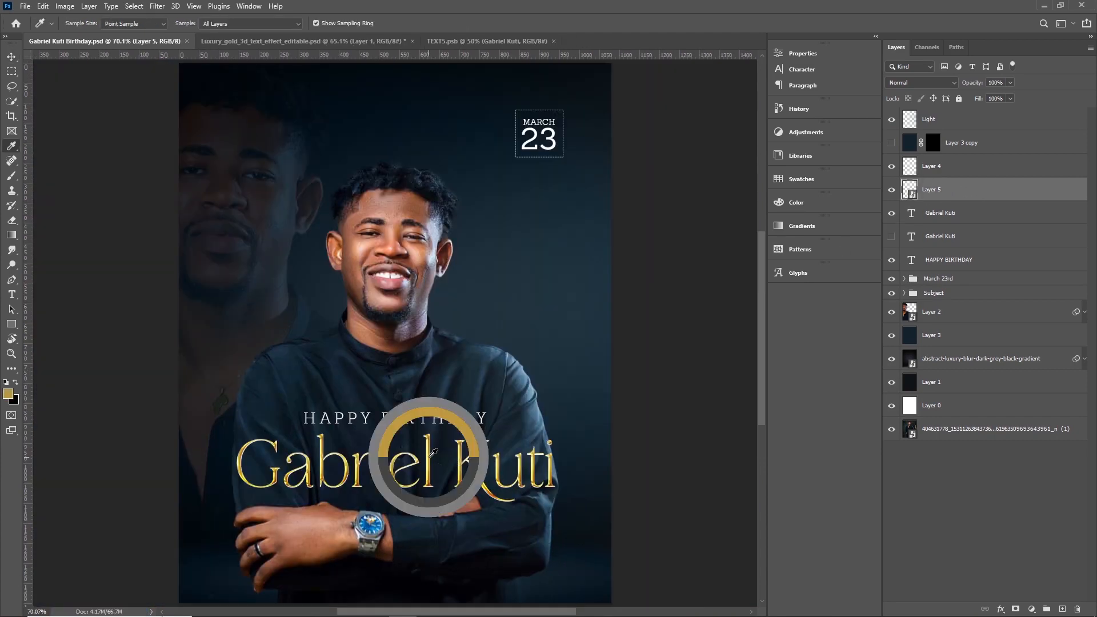
key(v)
click(938, 264)
key(alt+BackSpace)
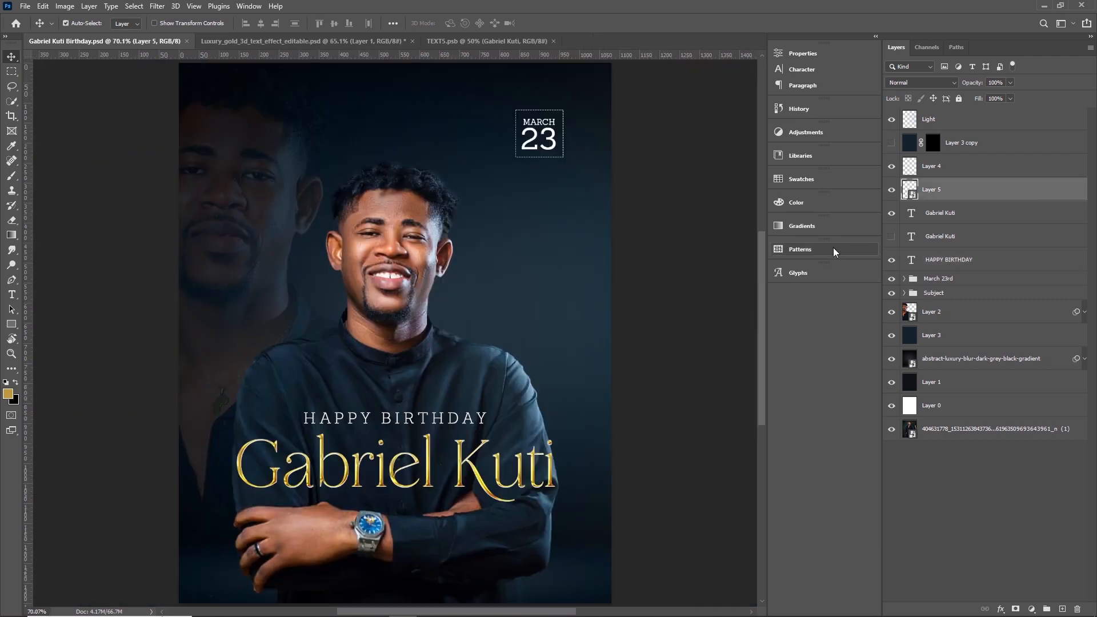
Step: Increase the saturation of the gold name on Layer 5 with Hue/Saturation
key(ctrl+u)
mouse_move(880, 204)
mouse_down()
mouse_move(895, 239)
mouse_move(859, 235)
mouse_move(889, 211)
mouse_up()
key(Return)
Step: Sample bright yellow from the gold name and recolour the 23 and MARCH texts in the March 23rd group with it
drag(437, 481, 432, 468)
key(v)
double_click(913, 312)
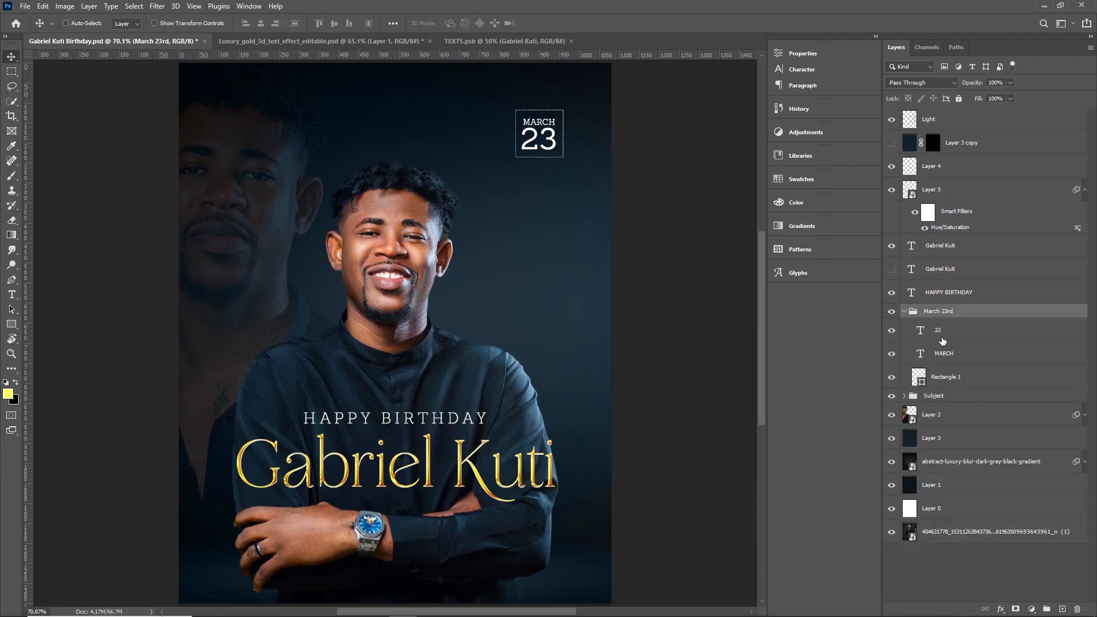
click(942, 338)
key(alt+BackSpace)
click(947, 359)
key(alt+BackSpace)
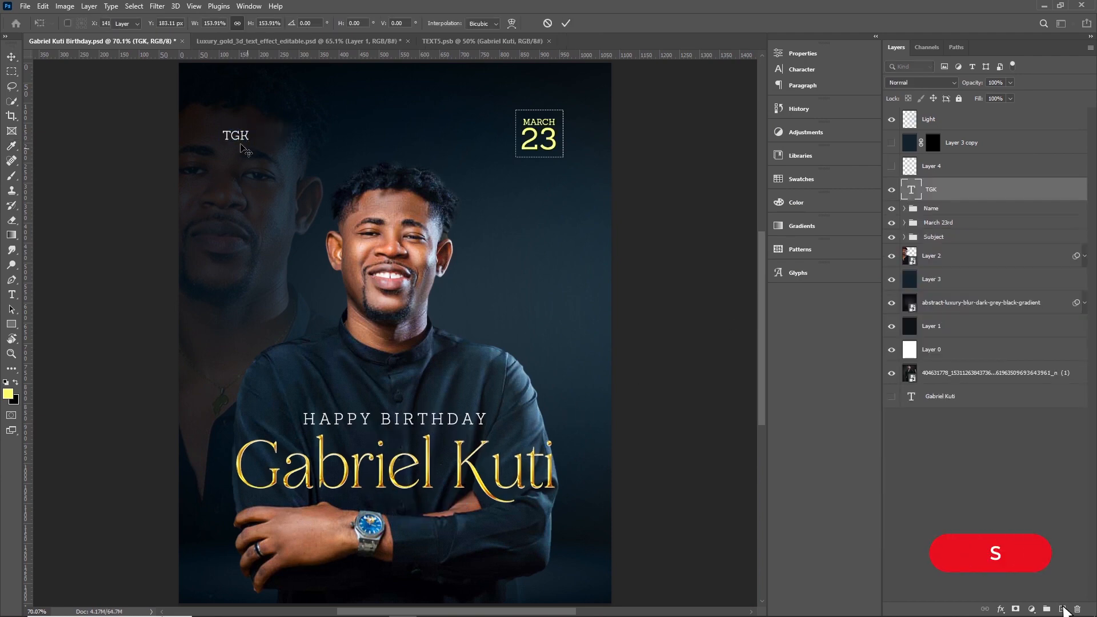
Step: Change the font of the white initials text to Maginia
click(803, 53)
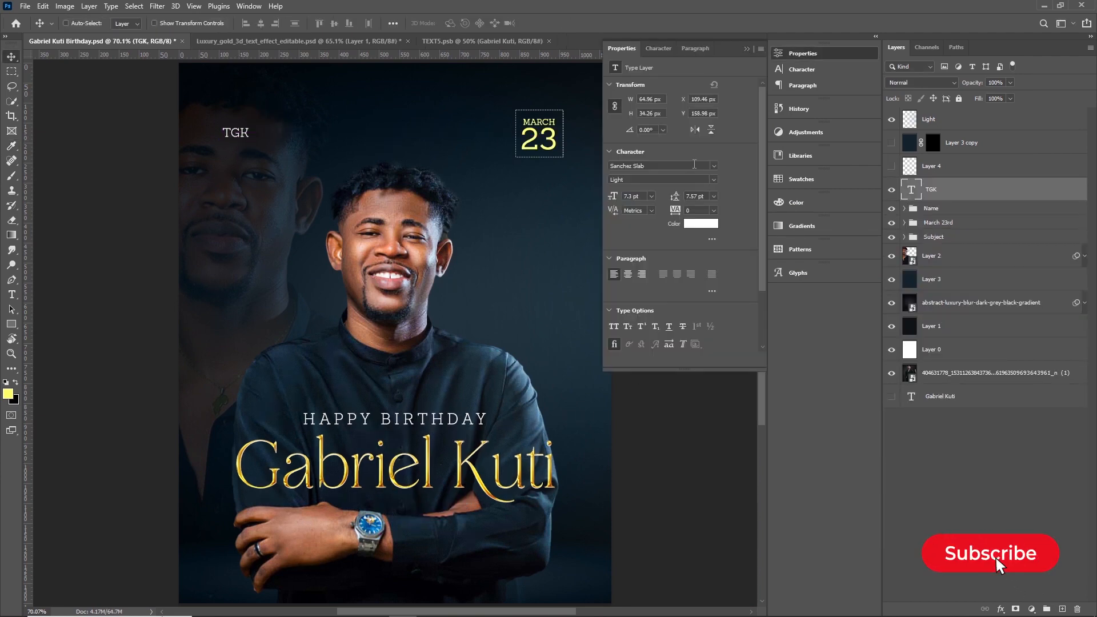
click(714, 166)
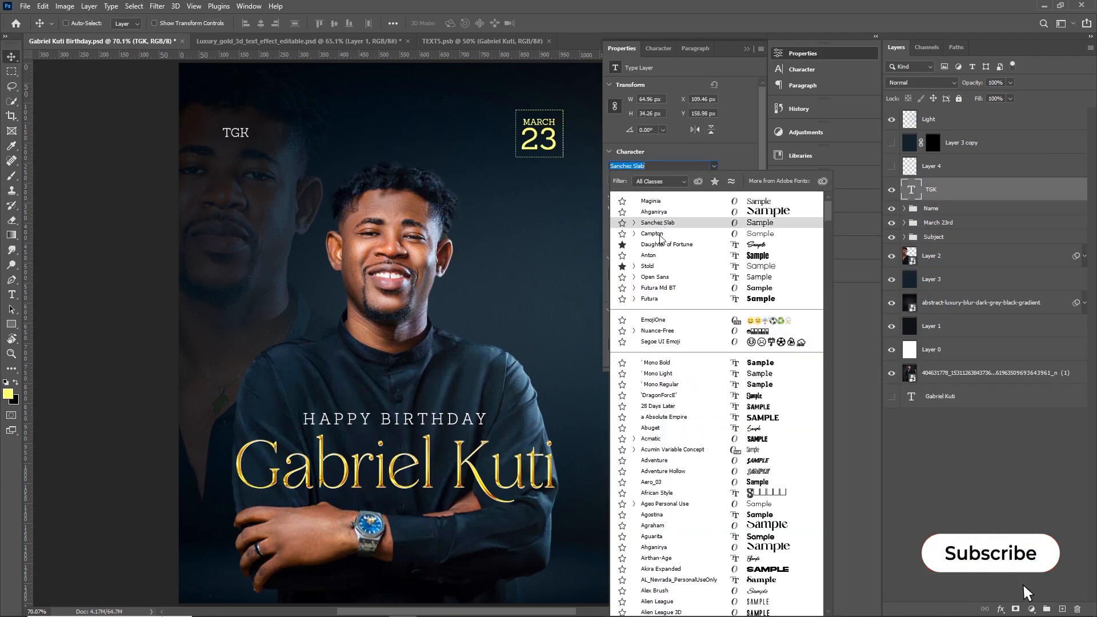
click(657, 202)
click(746, 48)
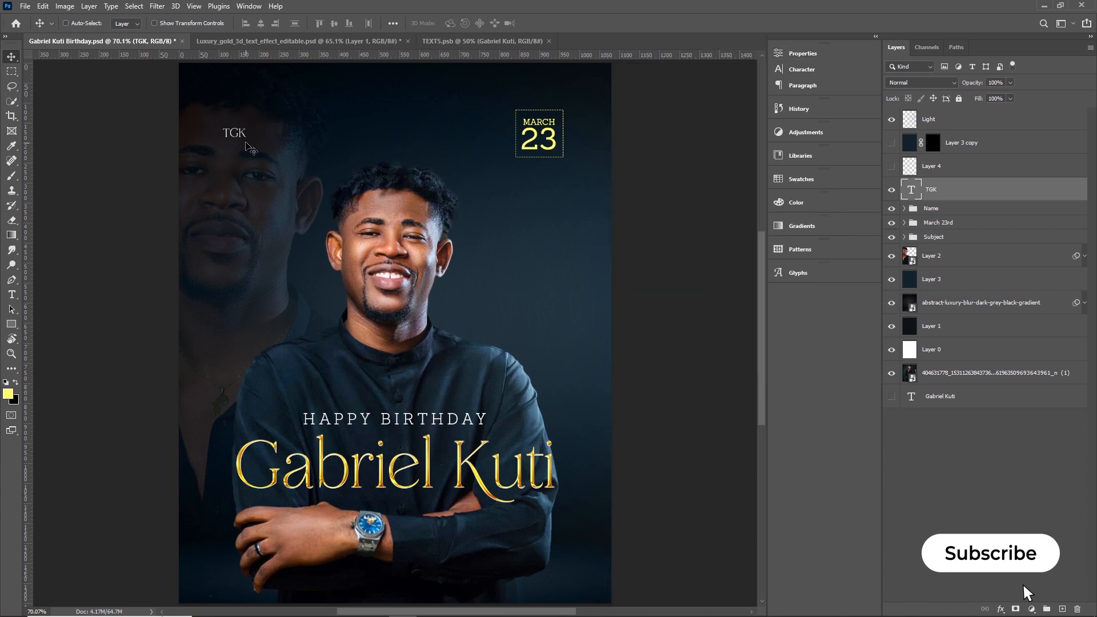
Step: Enlarge the initials slightly, position them over the faded portrait's forehead, and save the document
drag(246, 141, 251, 140)
key(ctrl+t)
drag(252, 143, 266, 156)
key(Return)
drag(250, 135, 258, 152)
key(ctrl+s)
key(ctrl+t)
key(Return)
key(ctrl+s)
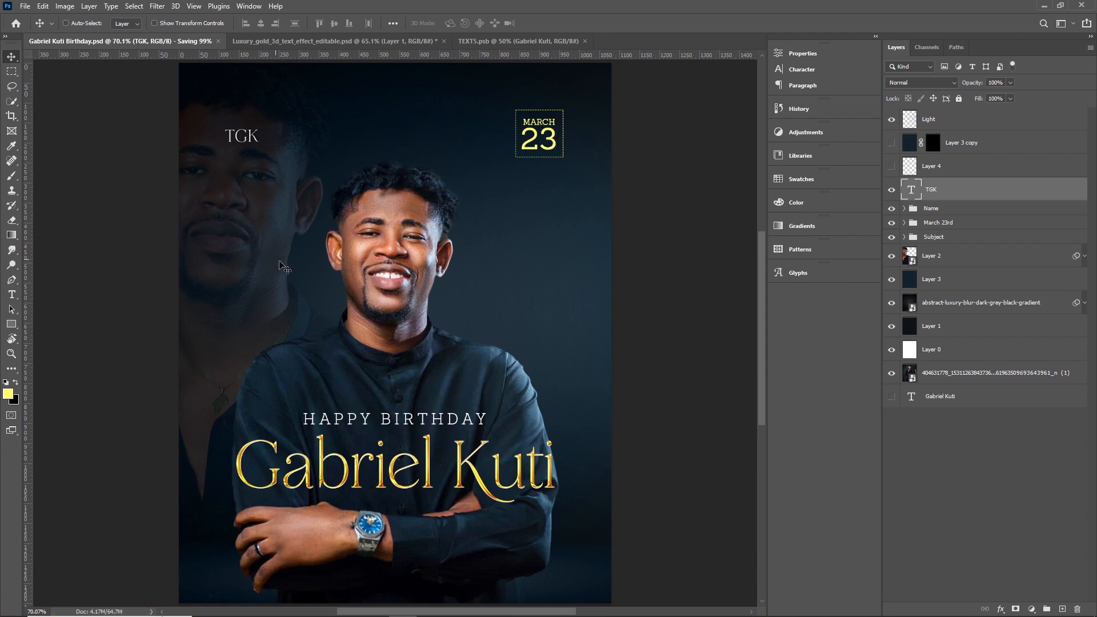
Step: Nudge the March 23rd group slightly down and to the right so the framed date lines up with the initials, saving the document
scroll(464, 359, down, 4)
scroll(464, 358, up, 4)
key(b)
key(v)
key(ctrl+s)
click(937, 208)
double_click(892, 223)
click(937, 223)
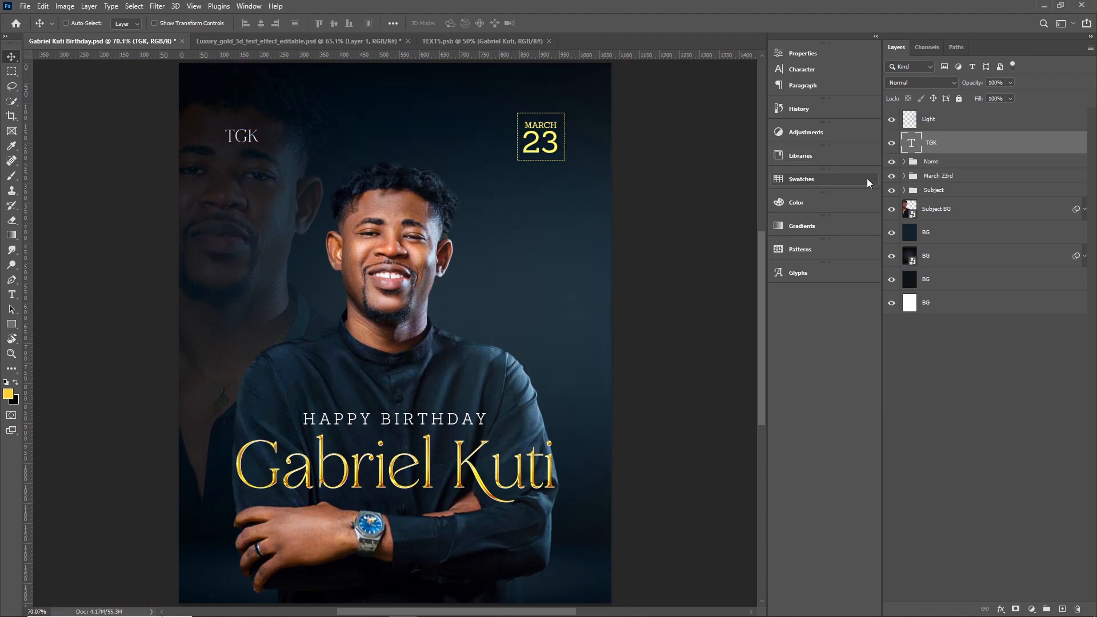
Step: Open the Light layer's opacity setting, deselect all layers and save the document
click(943, 119)
click(1010, 82)
click(985, 366)
key(ctrl+s)
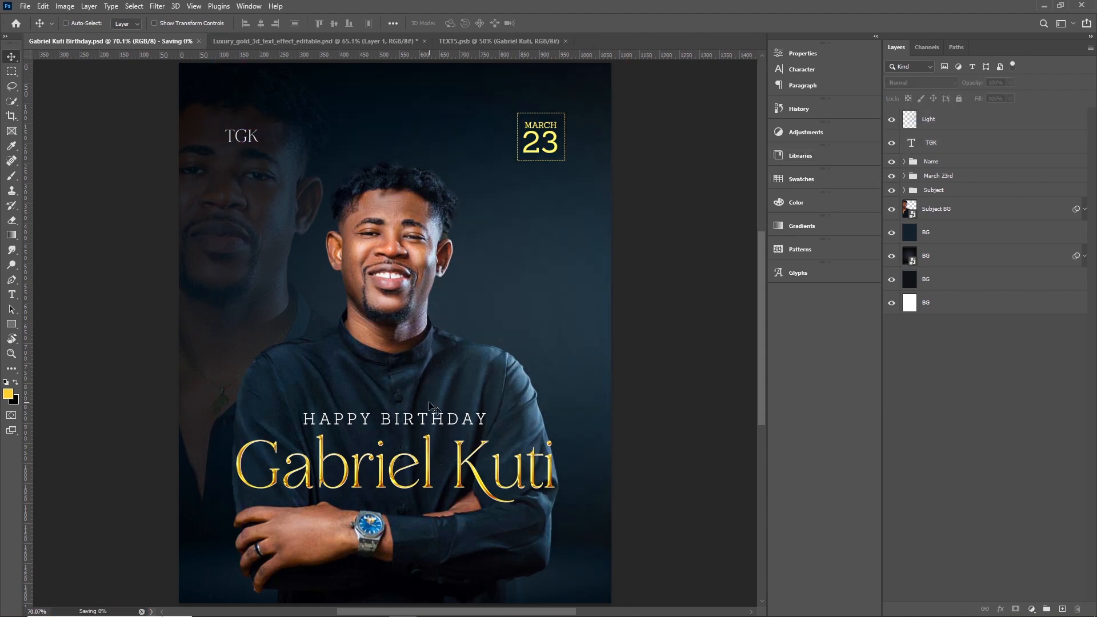
Step: Add a layer mask to the Subject BG layer and brush black on it around the subject's lower right arm
scroll(343, 345, down, 2)
scroll(365, 366, up, 2)
click(892, 257)
click(892, 256)
click(891, 280)
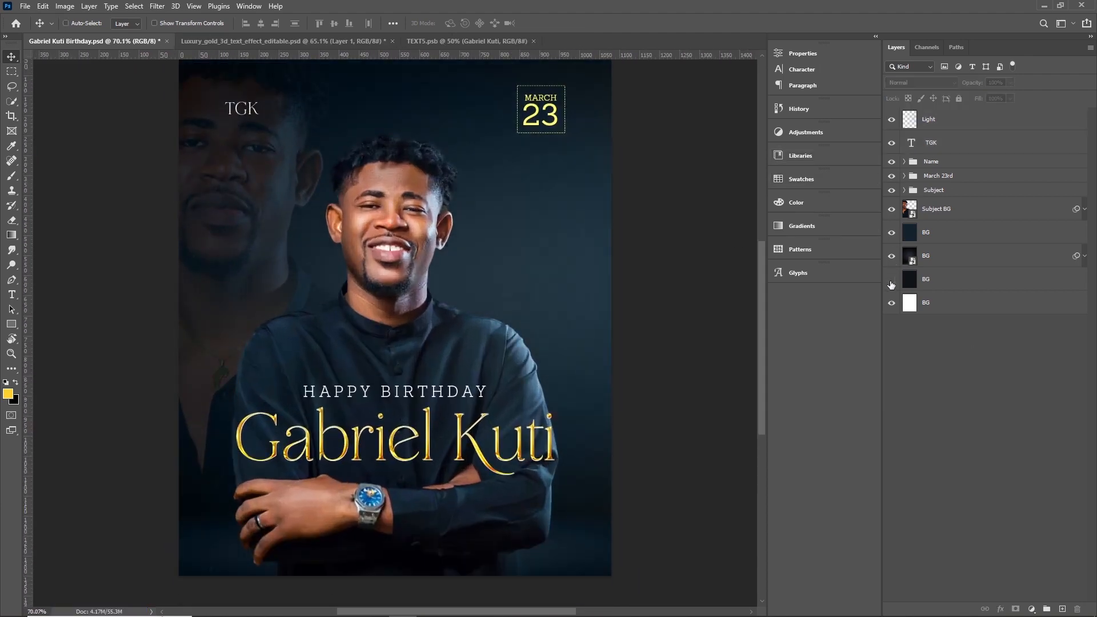
click(890, 212)
click(936, 211)
click(1015, 609)
key(b)
scroll(491, 557, down, 1)
key(x)
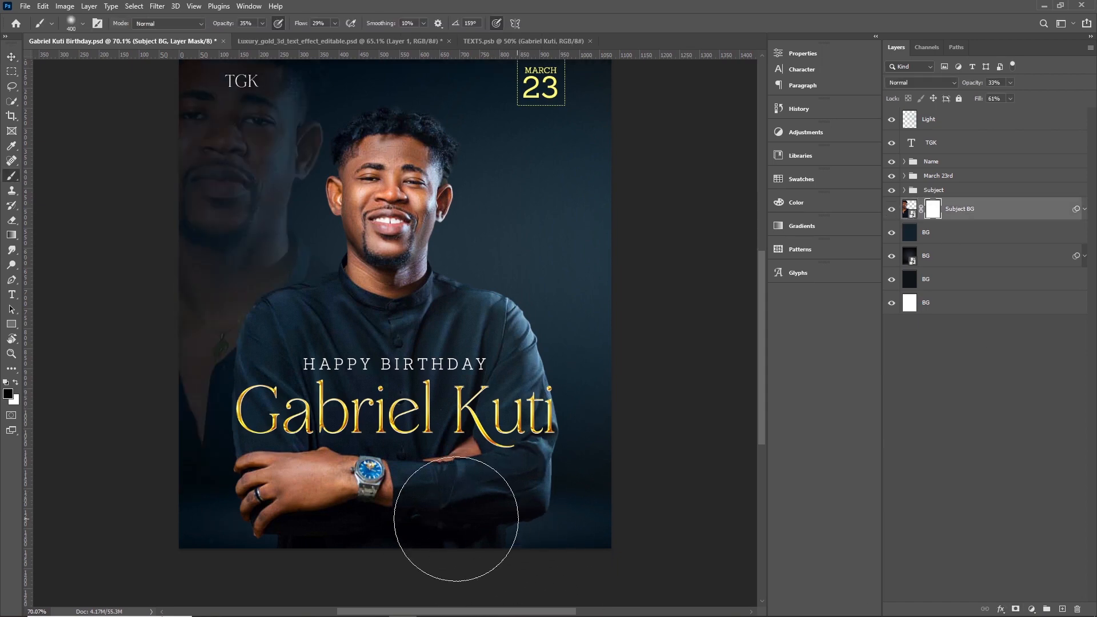
drag(458, 520, 516, 495)
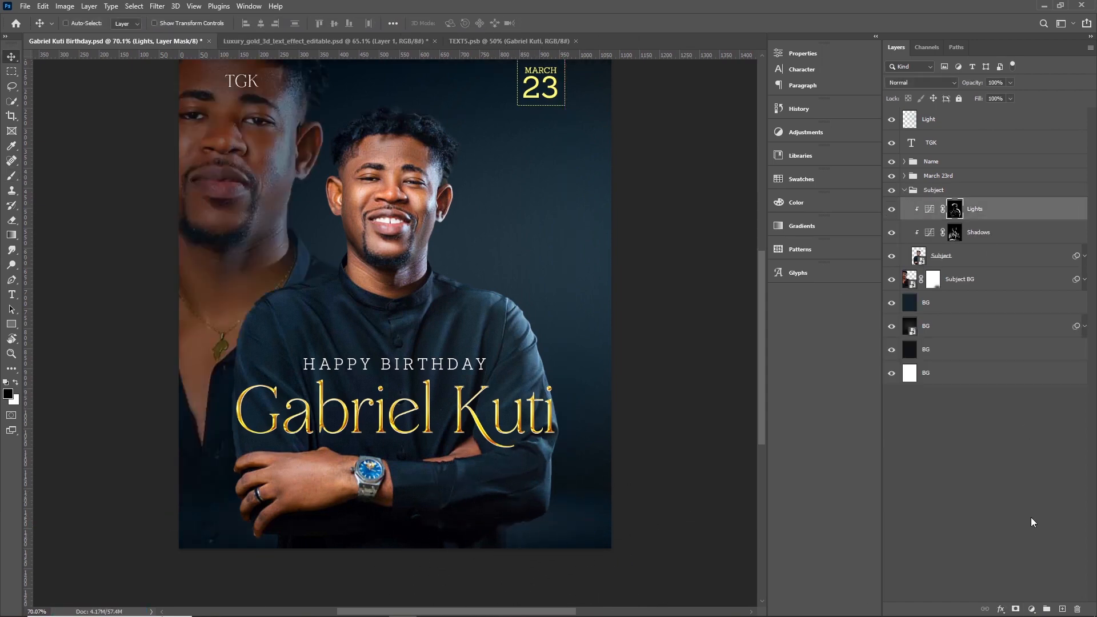
Step: Sample a colour for light-blue glow painting and set the clipped Glow layer in the Subject group to Linear Dodge (Add)
key(ctrl+s)
key(i)
click(538, 359)
key(v)
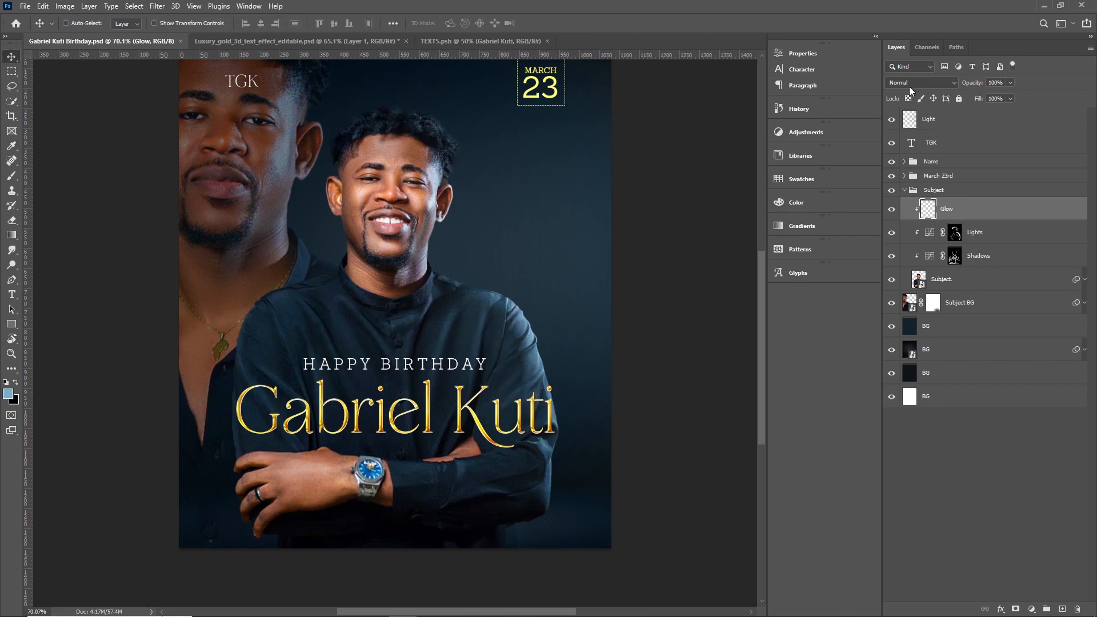
click(909, 84)
click(914, 187)
key(b)
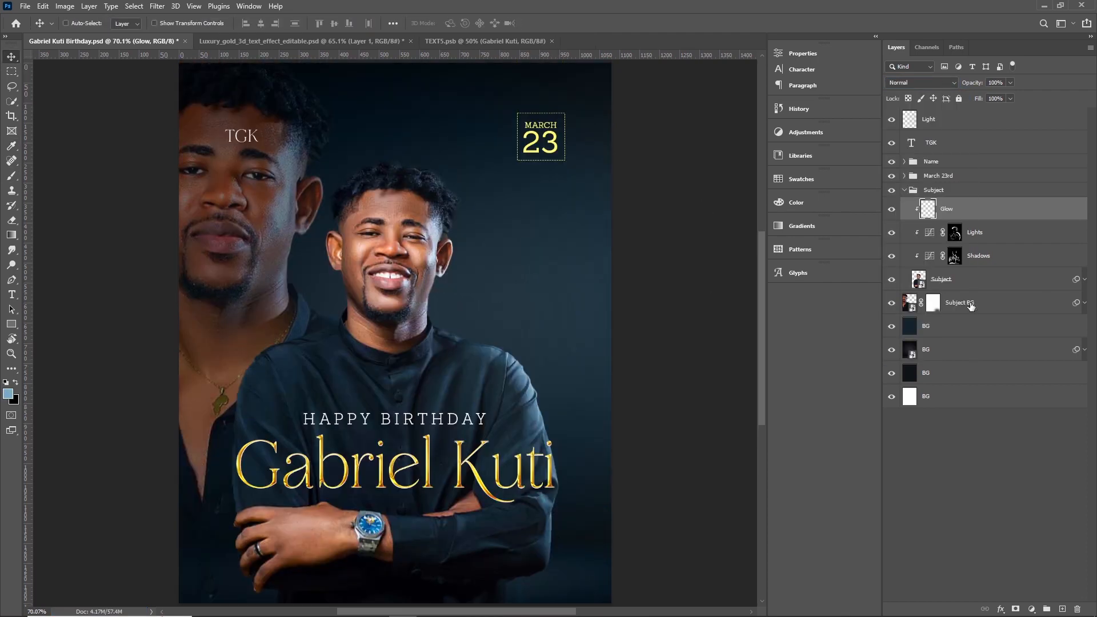
Step: Lower the opacity of the Subject BG layer to 36% and save the document
click(960, 302)
click(891, 302)
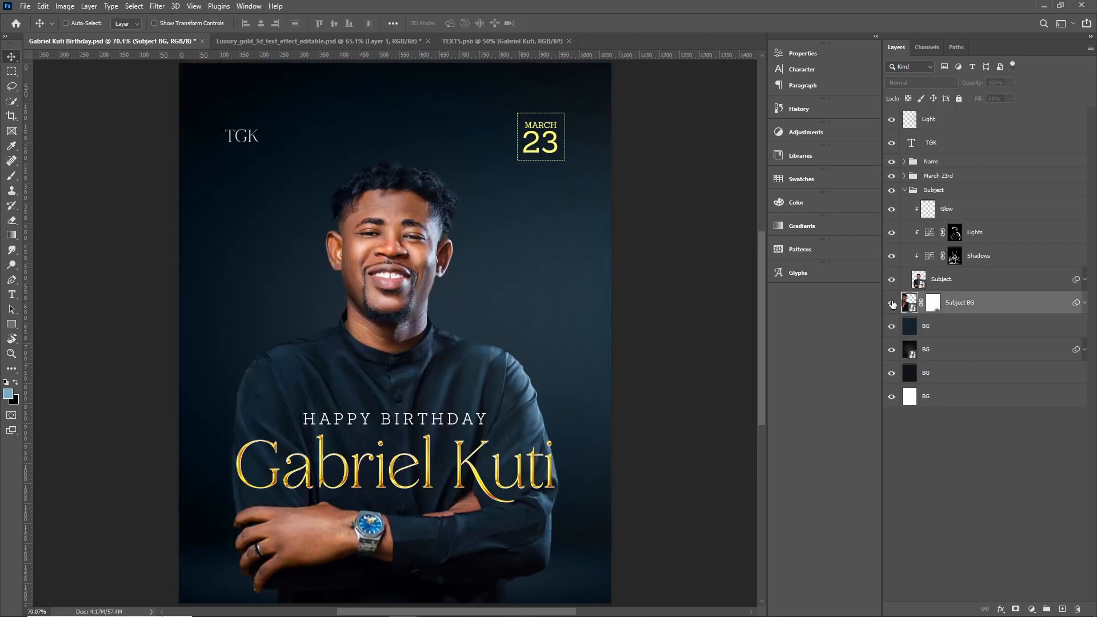
click(891, 303)
click(904, 190)
click(891, 189)
click(891, 190)
drag(1011, 83, 973, 97)
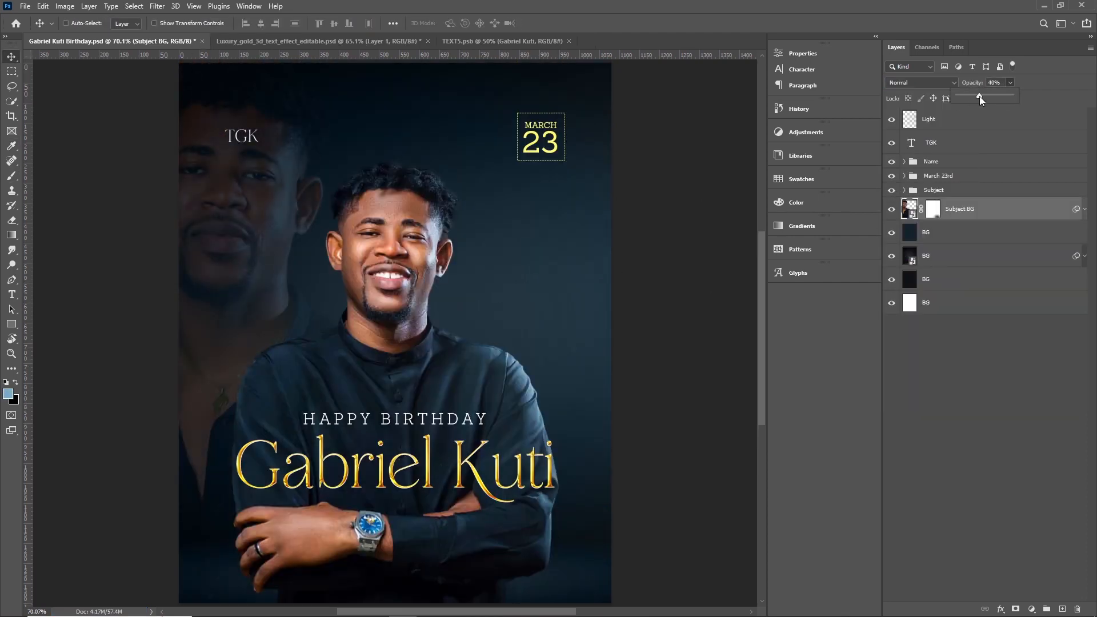
key(ctrl+s)
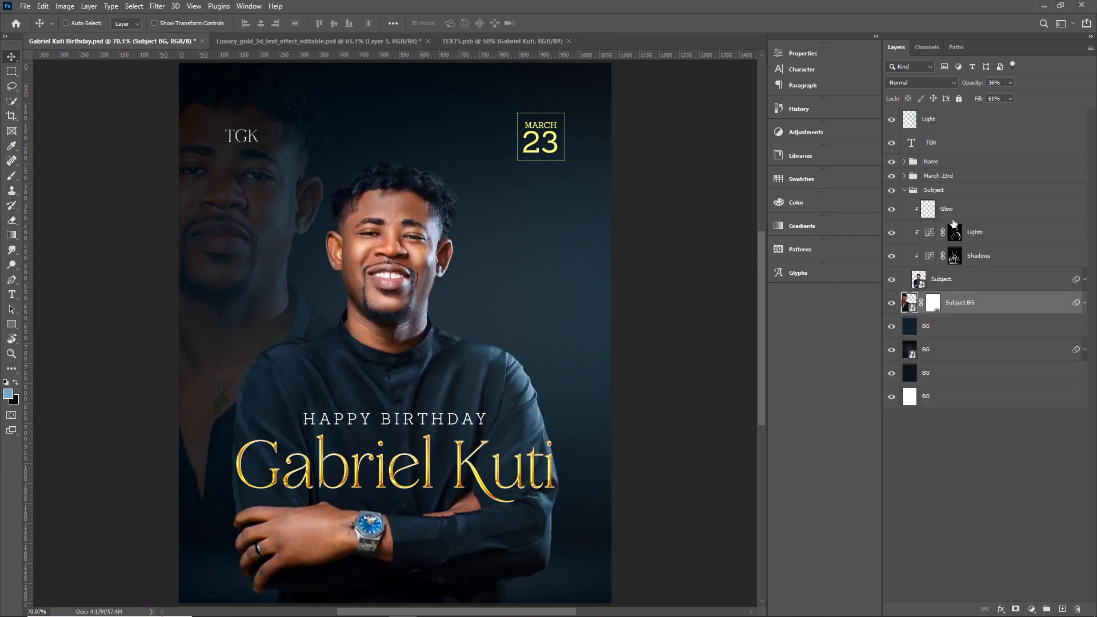
Step: Brush a soft light-blue rim glow along the subject's right edge on the Glow layer, erase the excess and save
click(946, 208)
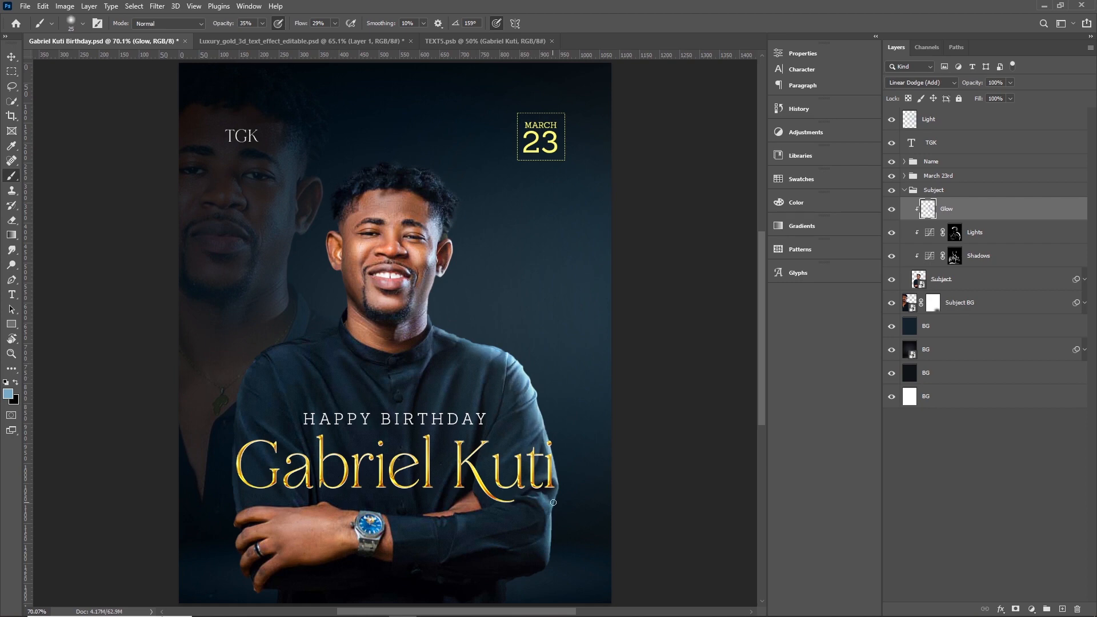
key(e)
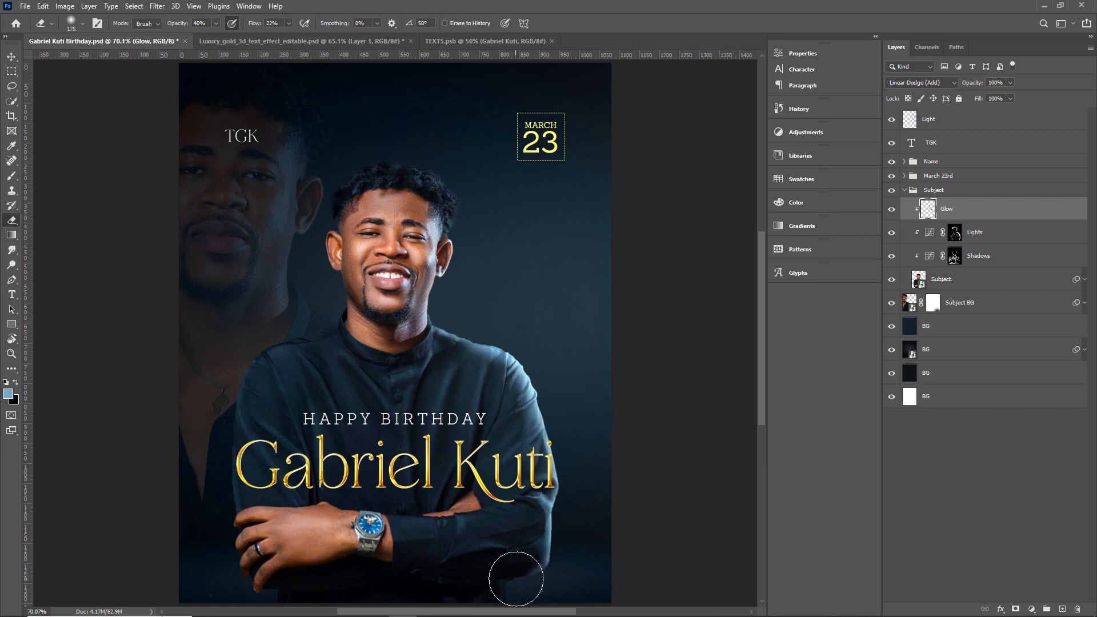
key(b)
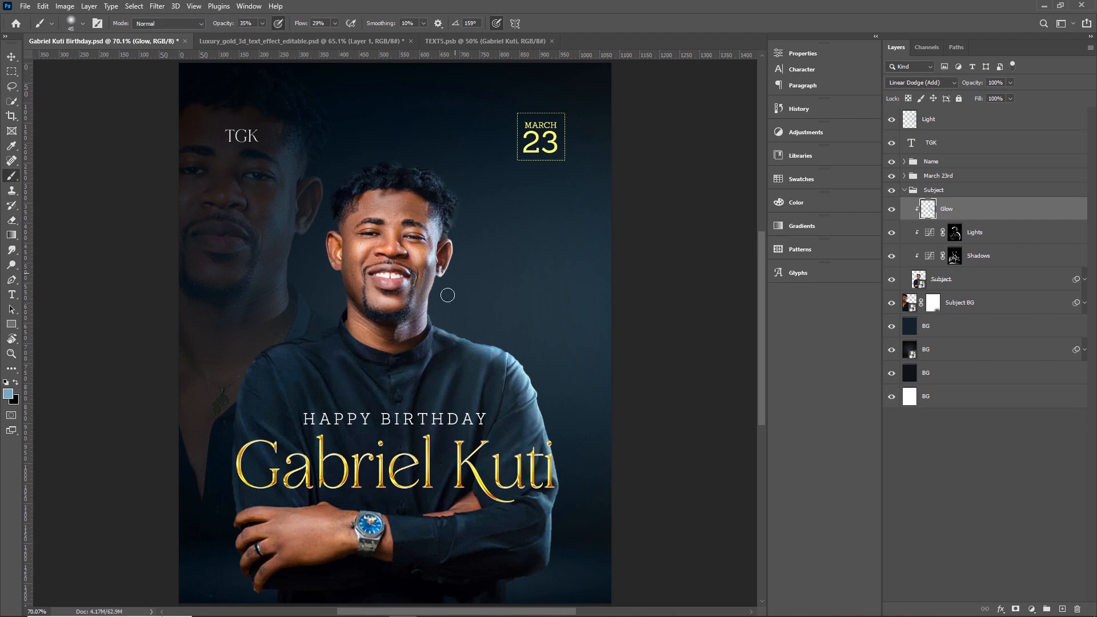
key(ctrl+s)
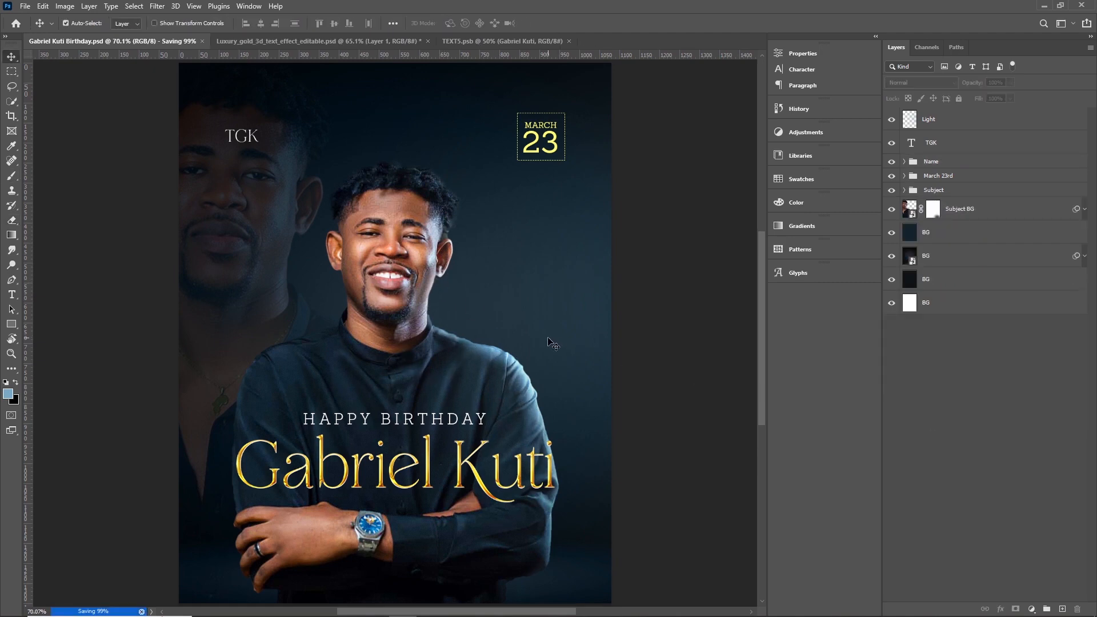
Step: Stamp all visible layers into a new layer above Light and convert it to a smart object
click(937, 119)
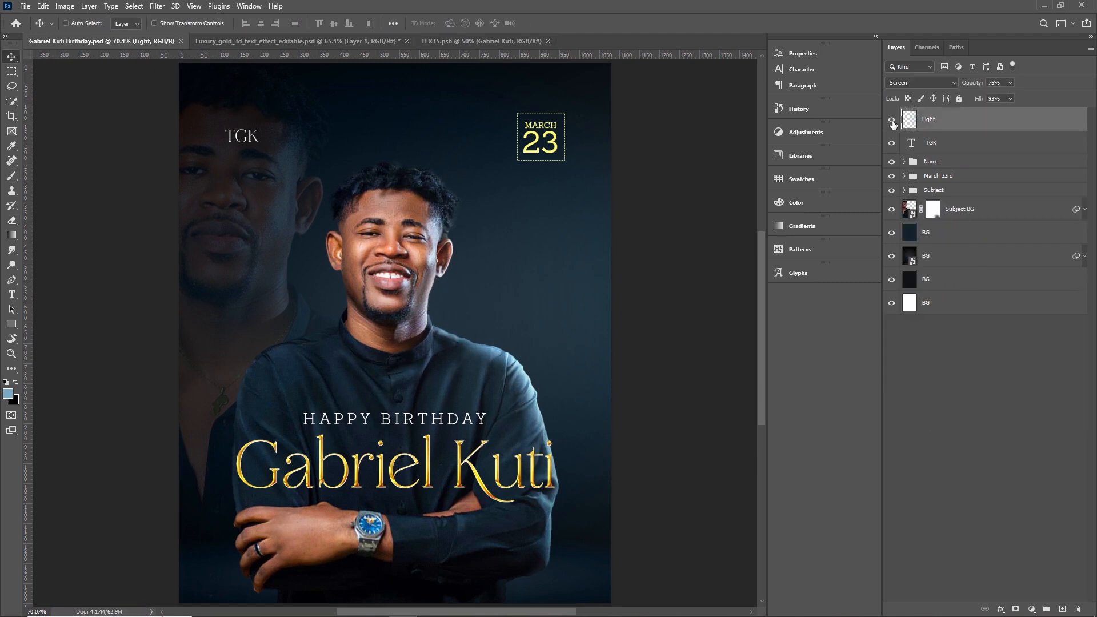
click(891, 120)
click(891, 120)
key(ctrl+alt+shift+e)
right_click(942, 119)
click(980, 267)
Step: Rename the merged smart object layer Final and save the document
double_click(930, 120)
text(Final)
key(Return)
key(ctrl+s)
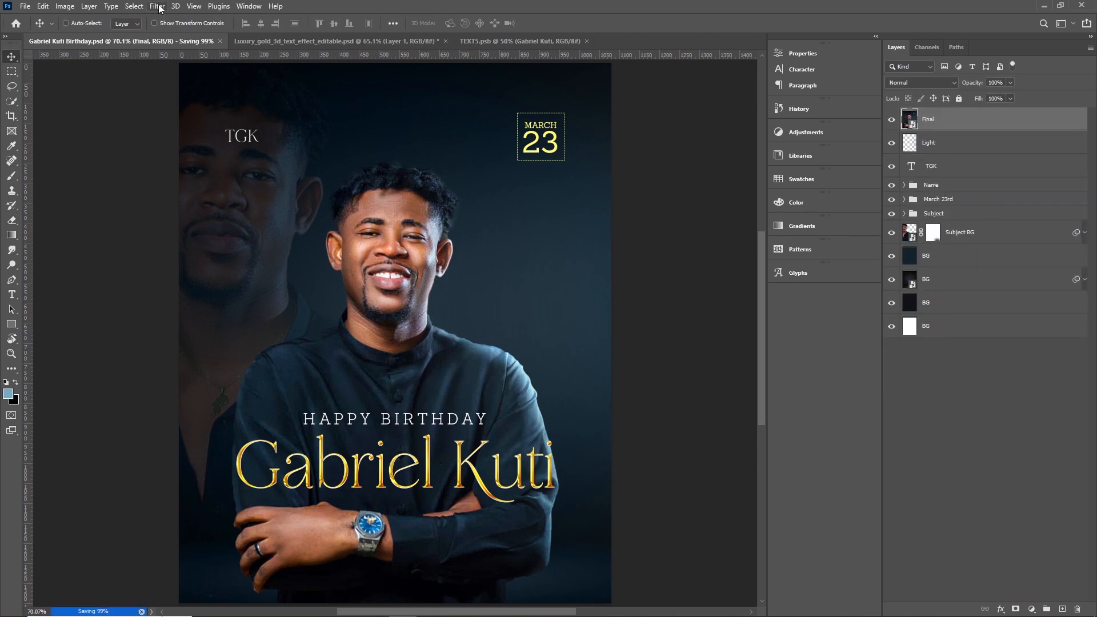
Step: Apply Camera Raw to the Final layer with Color Mixer saturation Reds +15, Oranges +24, Yellows +11, Aquas +24 and Blues +34
click(157, 6)
click(189, 91)
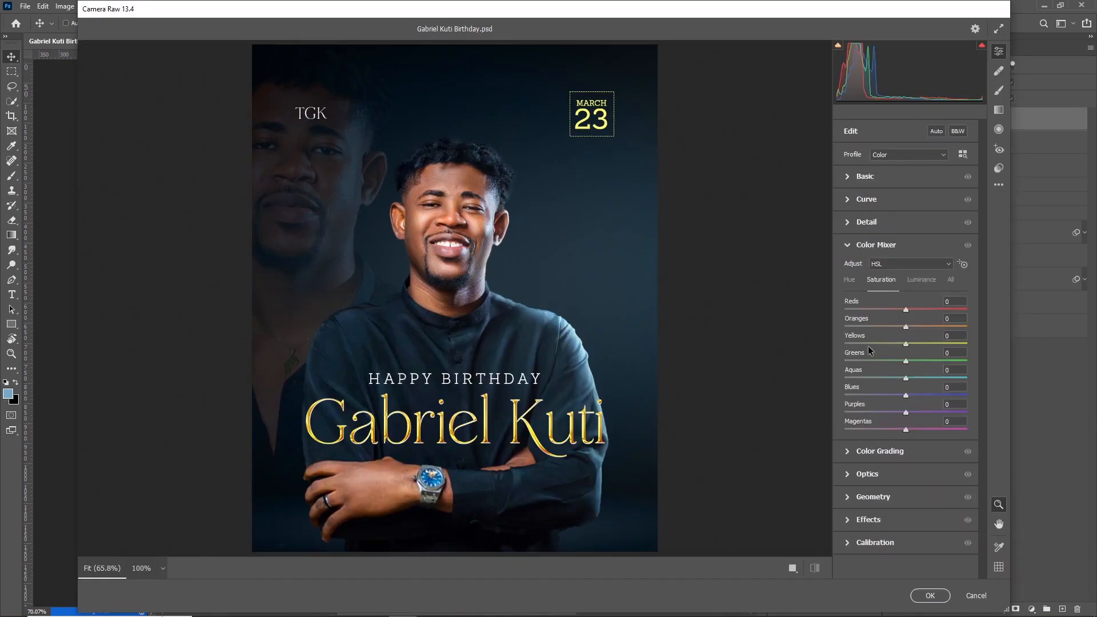
click(849, 246)
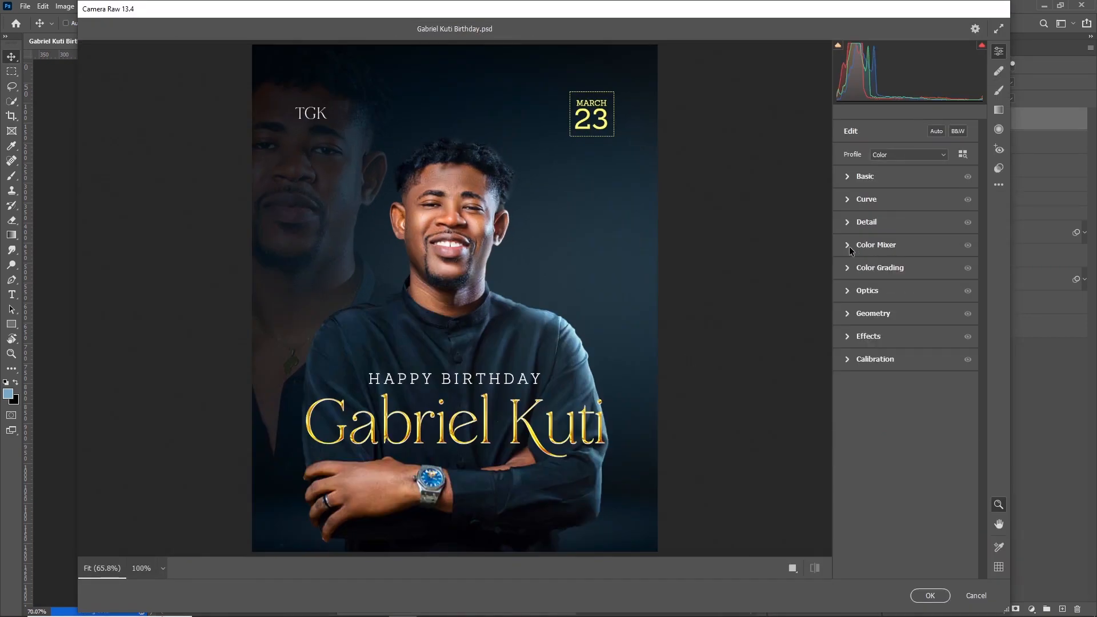
click(848, 246)
mouse_move(907, 326)
mouse_down()
mouse_move(928, 326)
mouse_move(914, 309)
mouse_move(923, 326)
mouse_move(883, 344)
mouse_move(908, 344)
mouse_up()
drag(907, 394, 921, 376)
click(917, 343)
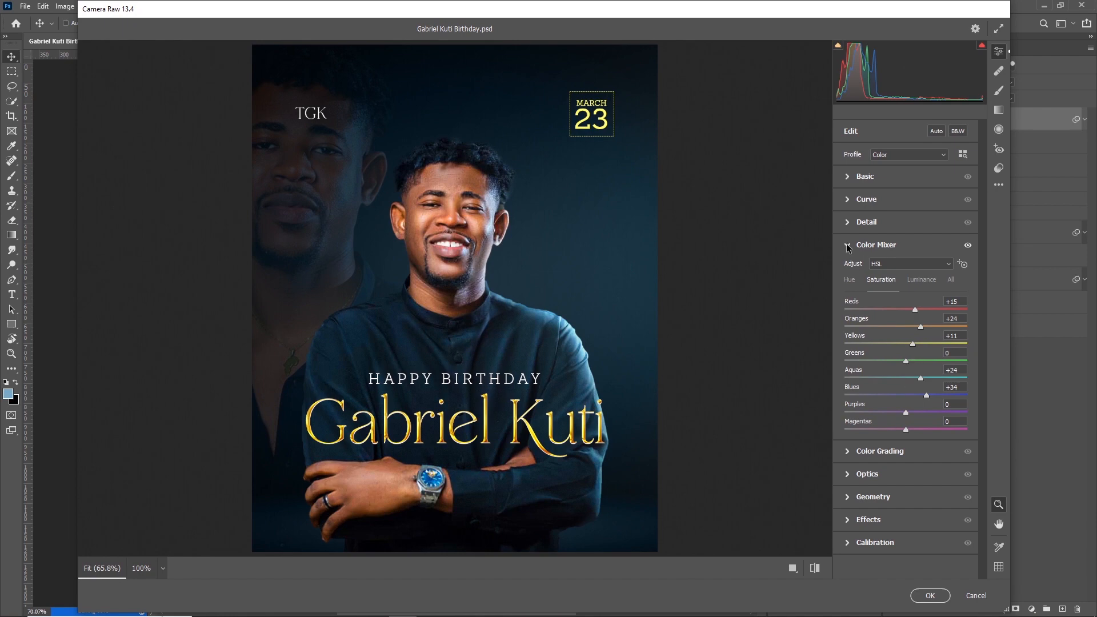
click(876, 245)
Step: Add Grain 10 and Sharpening 8 in Camera Raw and apply the filter
click(868, 336)
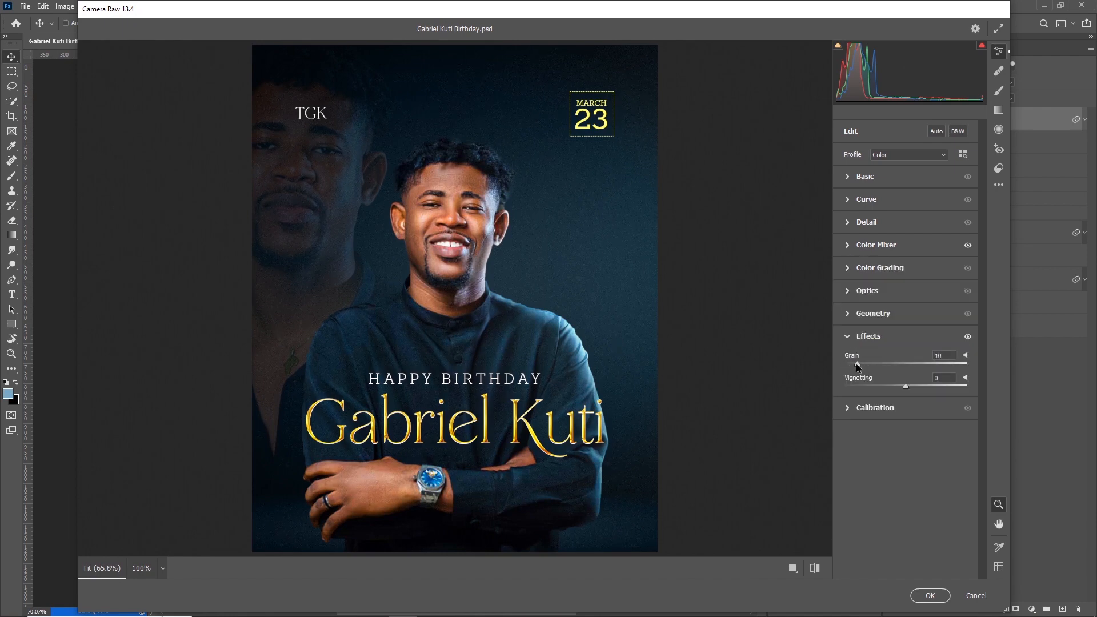
click(868, 336)
click(866, 221)
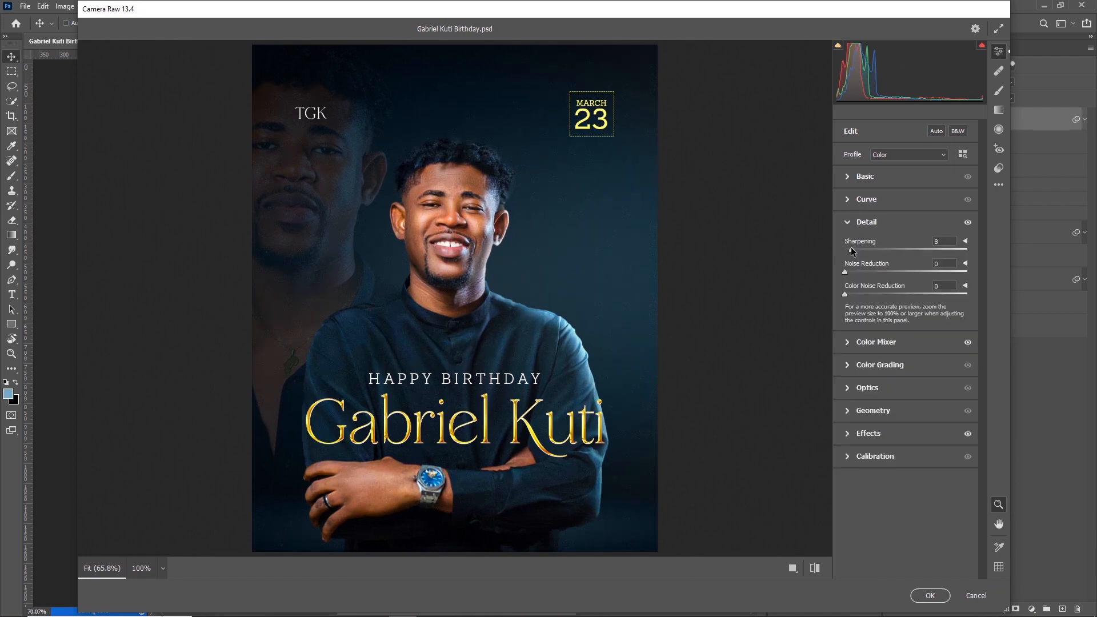
click(929, 595)
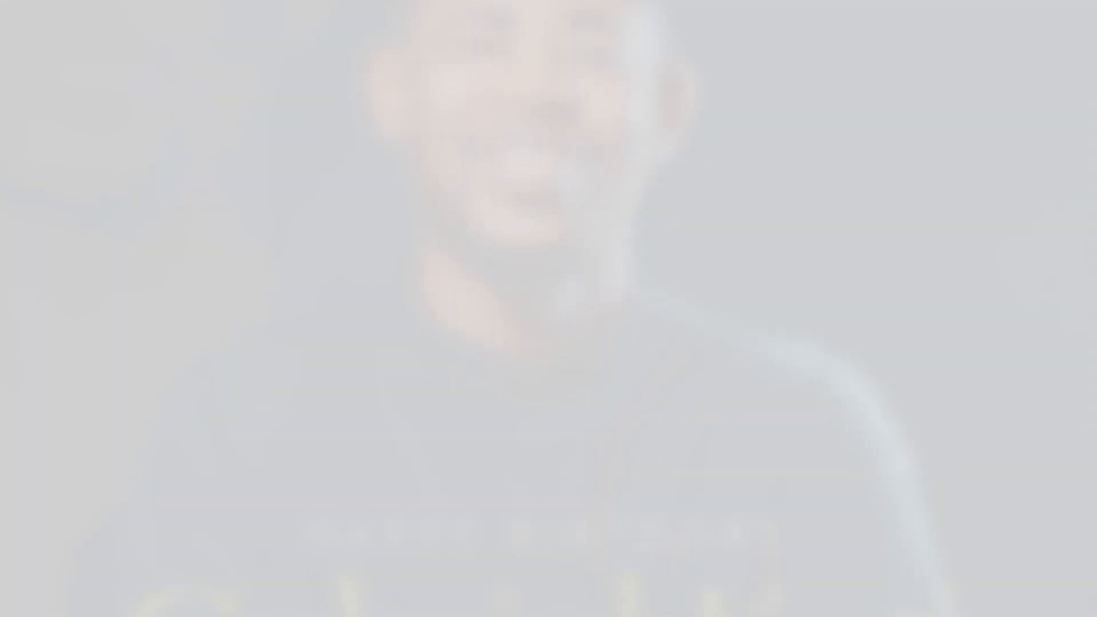